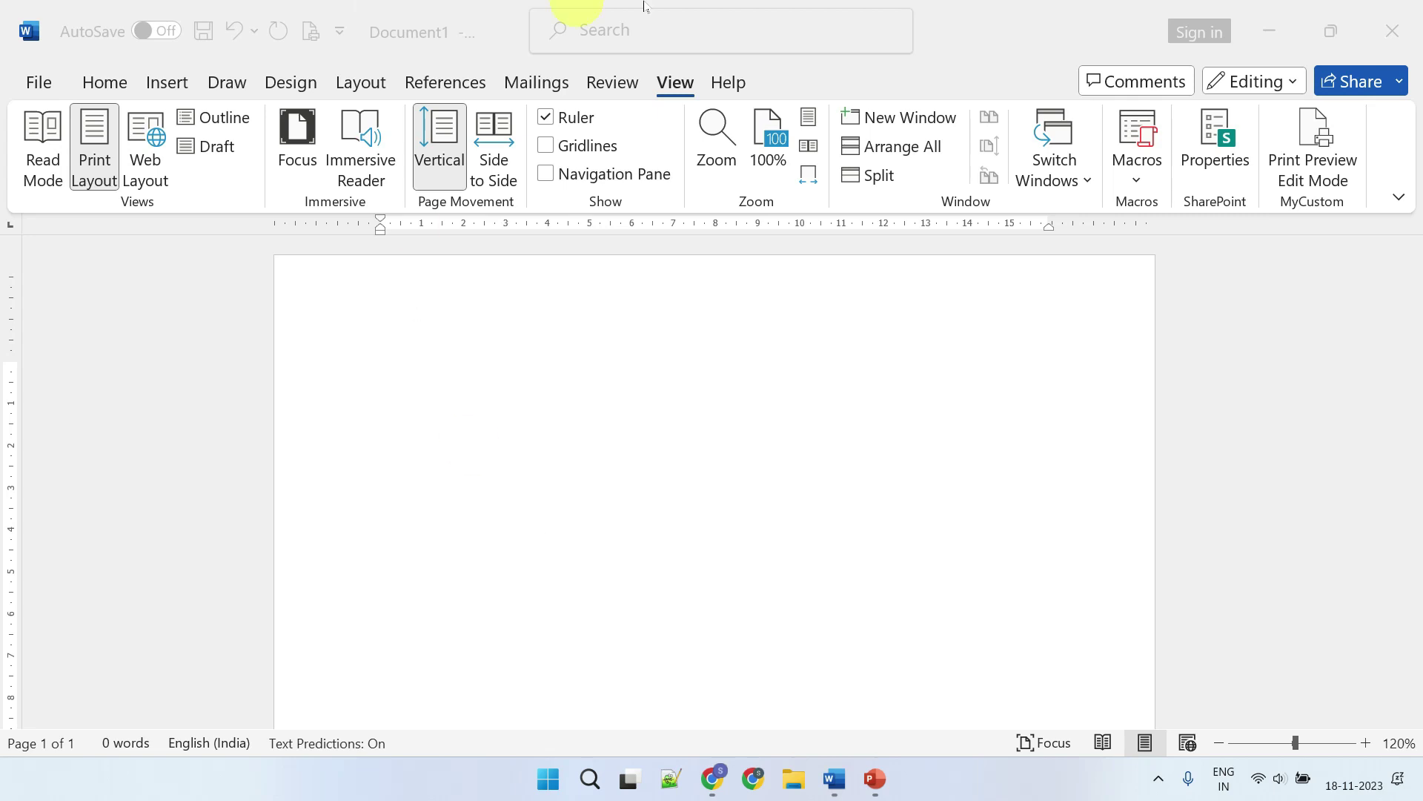
# Step: Copy the Azure logo image from Google Images and try pasting it into Word, undoing the empty paste
pyautogui.click(880, 776)
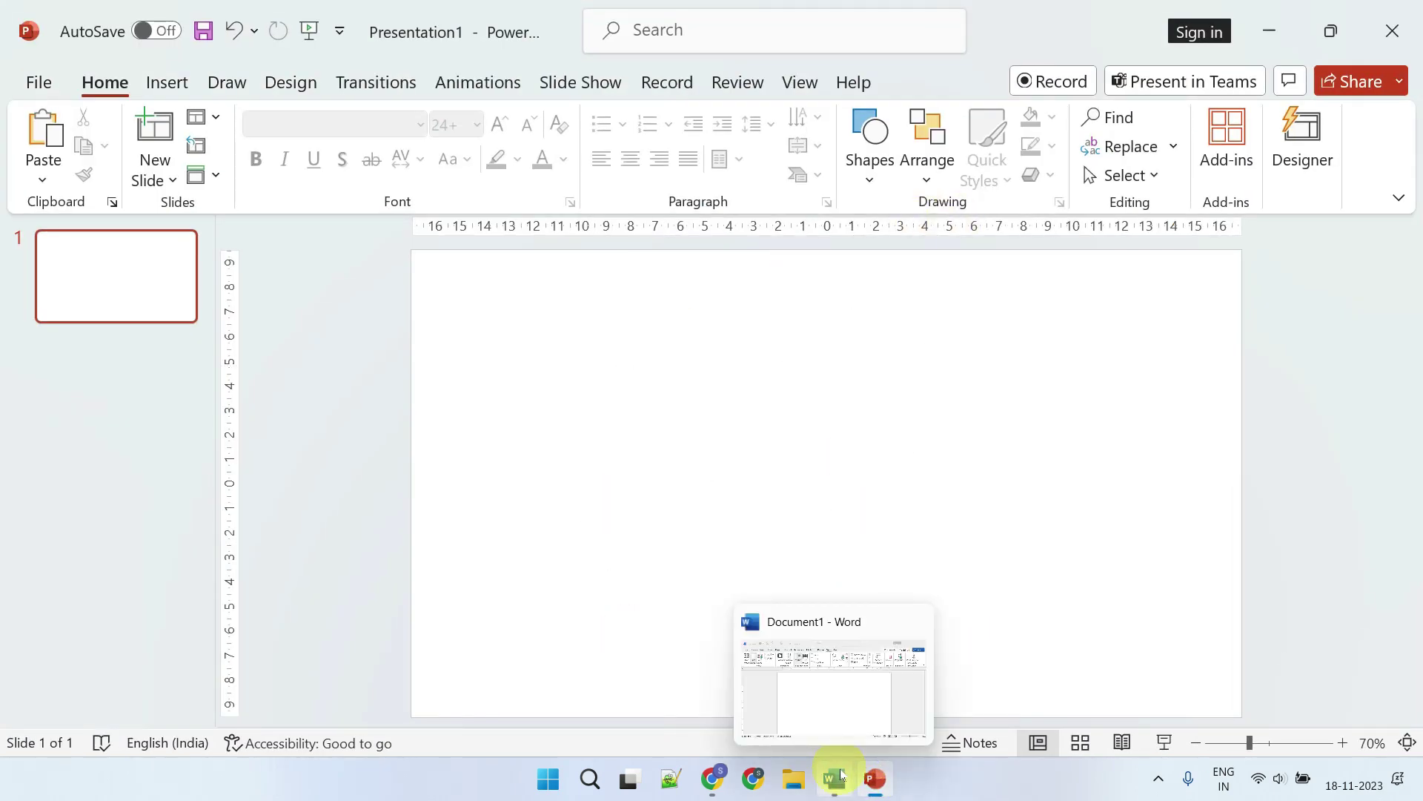
pyautogui.click(837, 775)
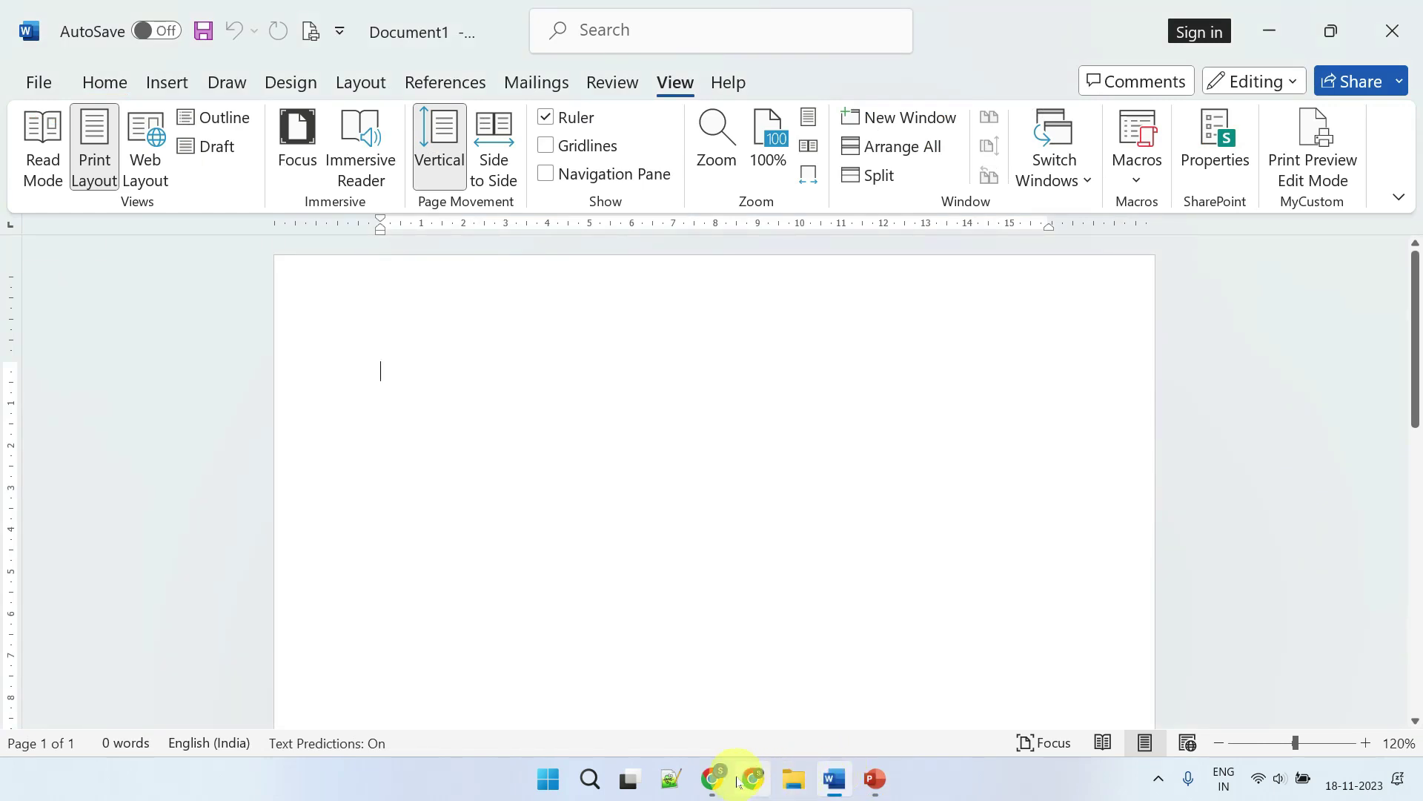
pyautogui.click(713, 776)
pyautogui.rightClick(1086, 510)
pyautogui.click(1175, 393)
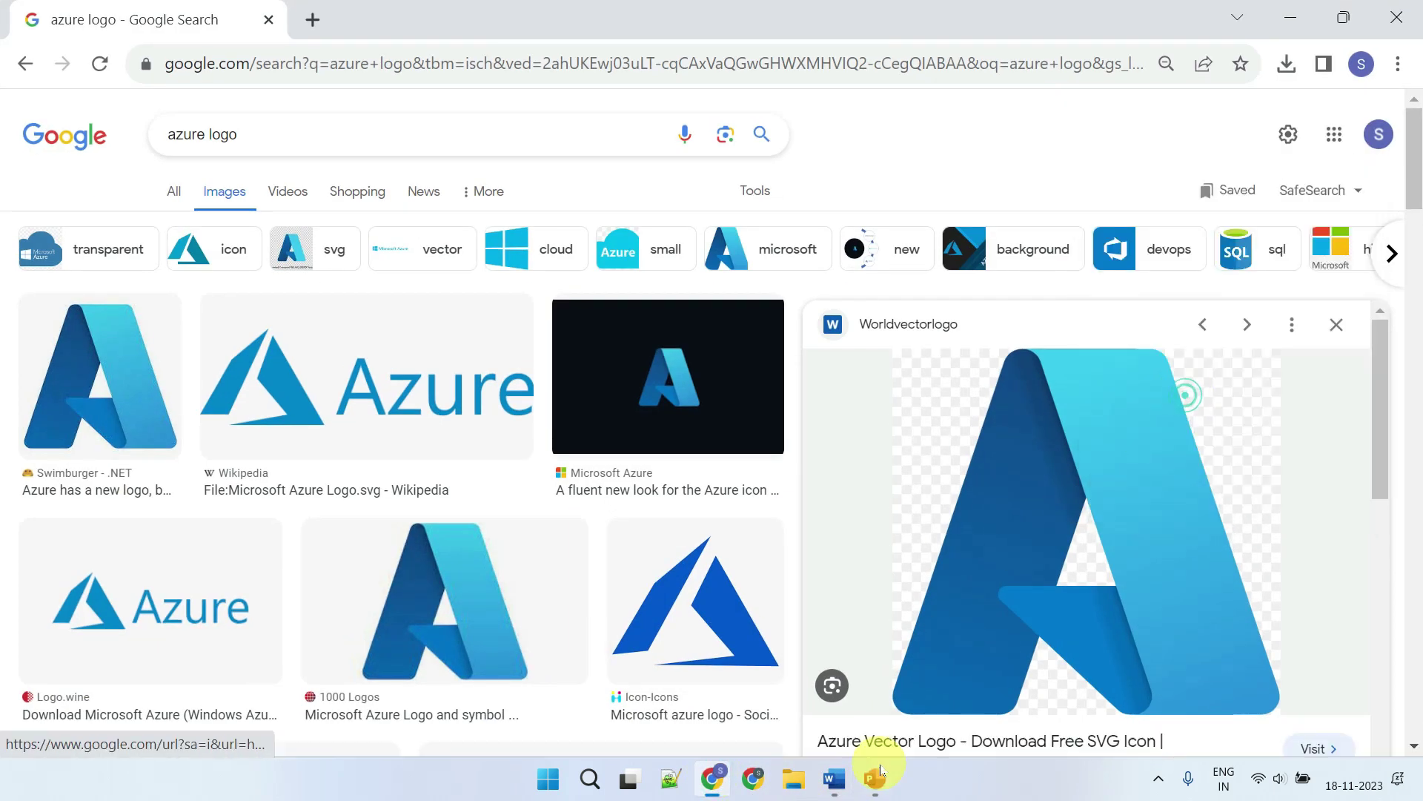
pyautogui.click(836, 776)
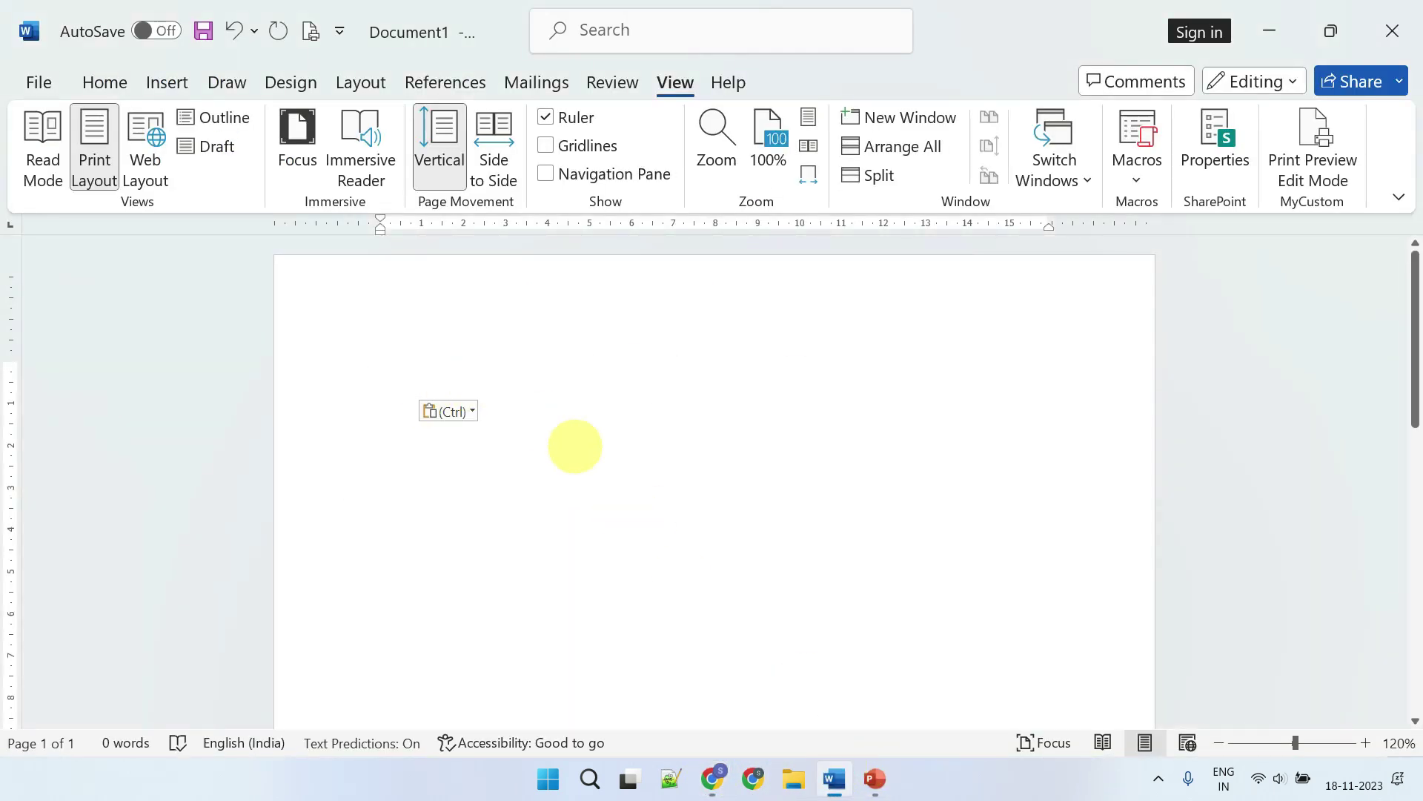
pyautogui.press('BackSpace')
pyautogui.click(714, 780)
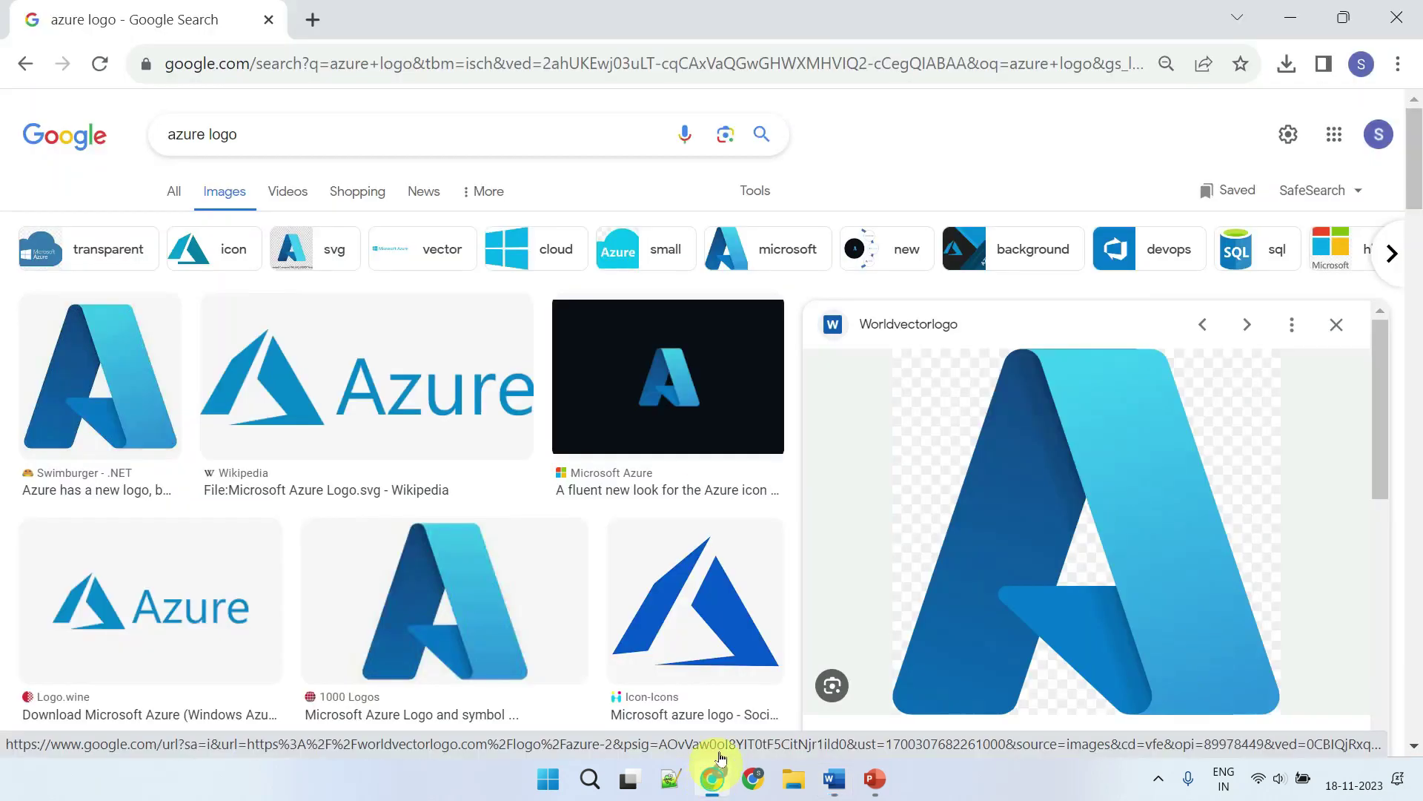
# Step: Save the Azure logo image to the Desktop as azure
pyautogui.rightClick(1090, 493)
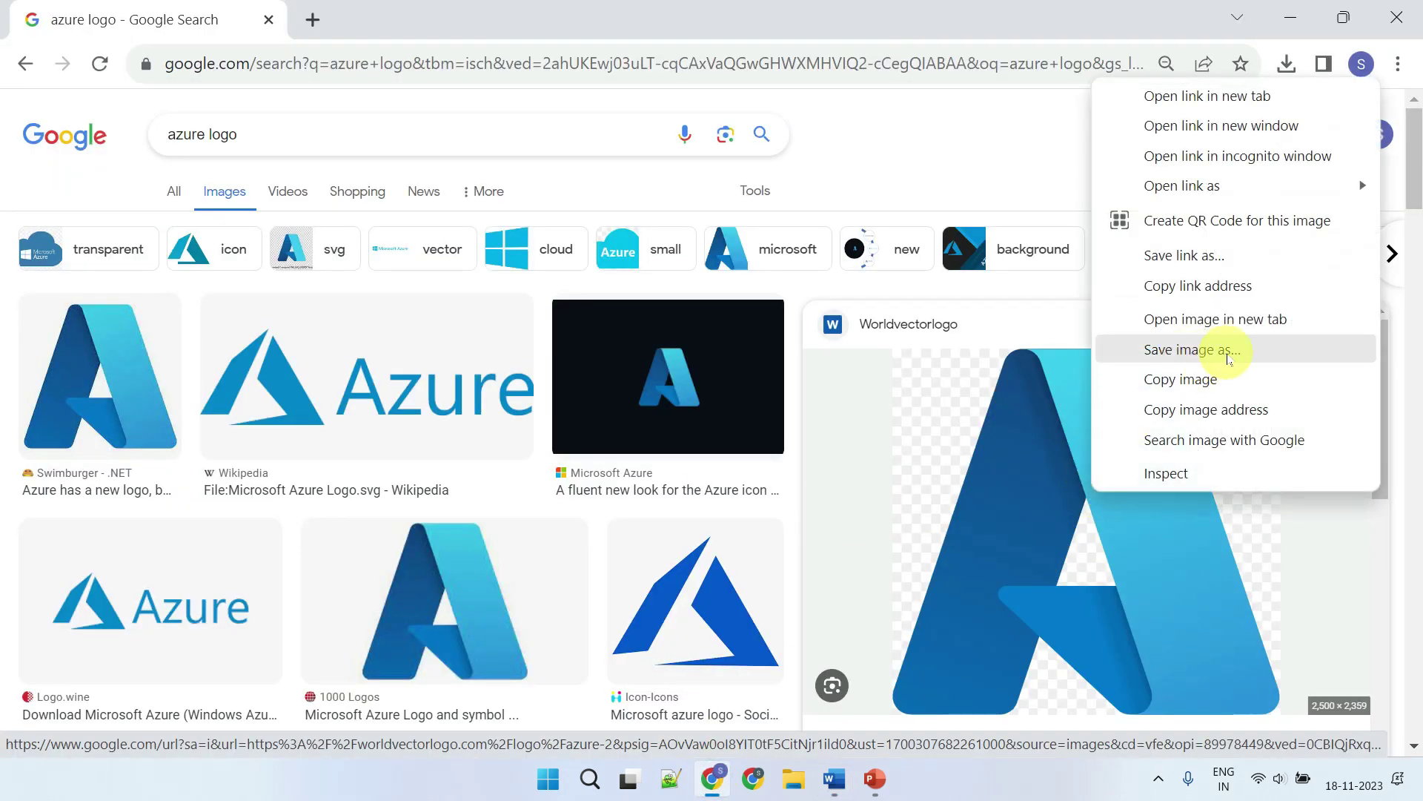
pyautogui.click(1206, 356)
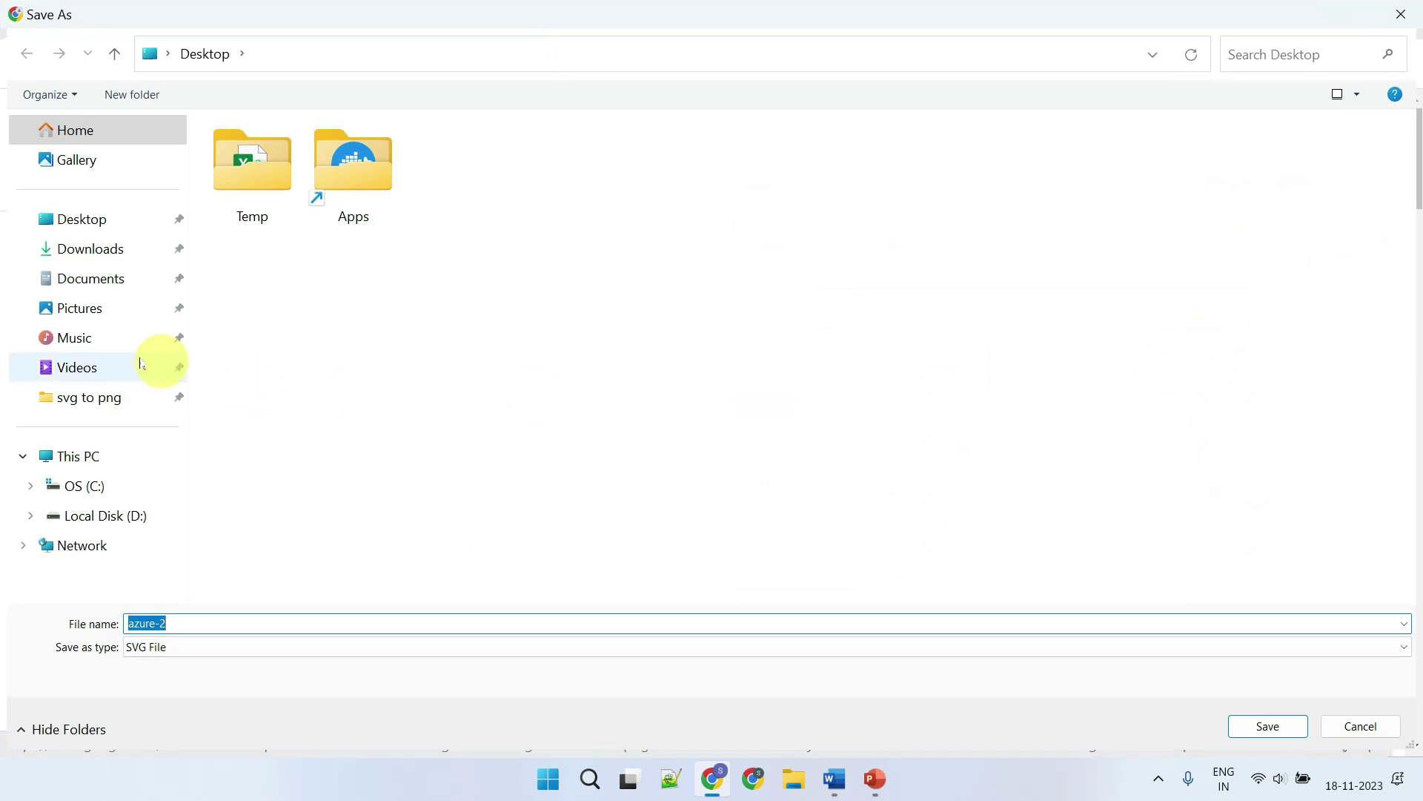
pyautogui.click(90, 220)
pyautogui.click(185, 622)
pyautogui.press('BackSpace')
pyautogui.press('BackSpace')
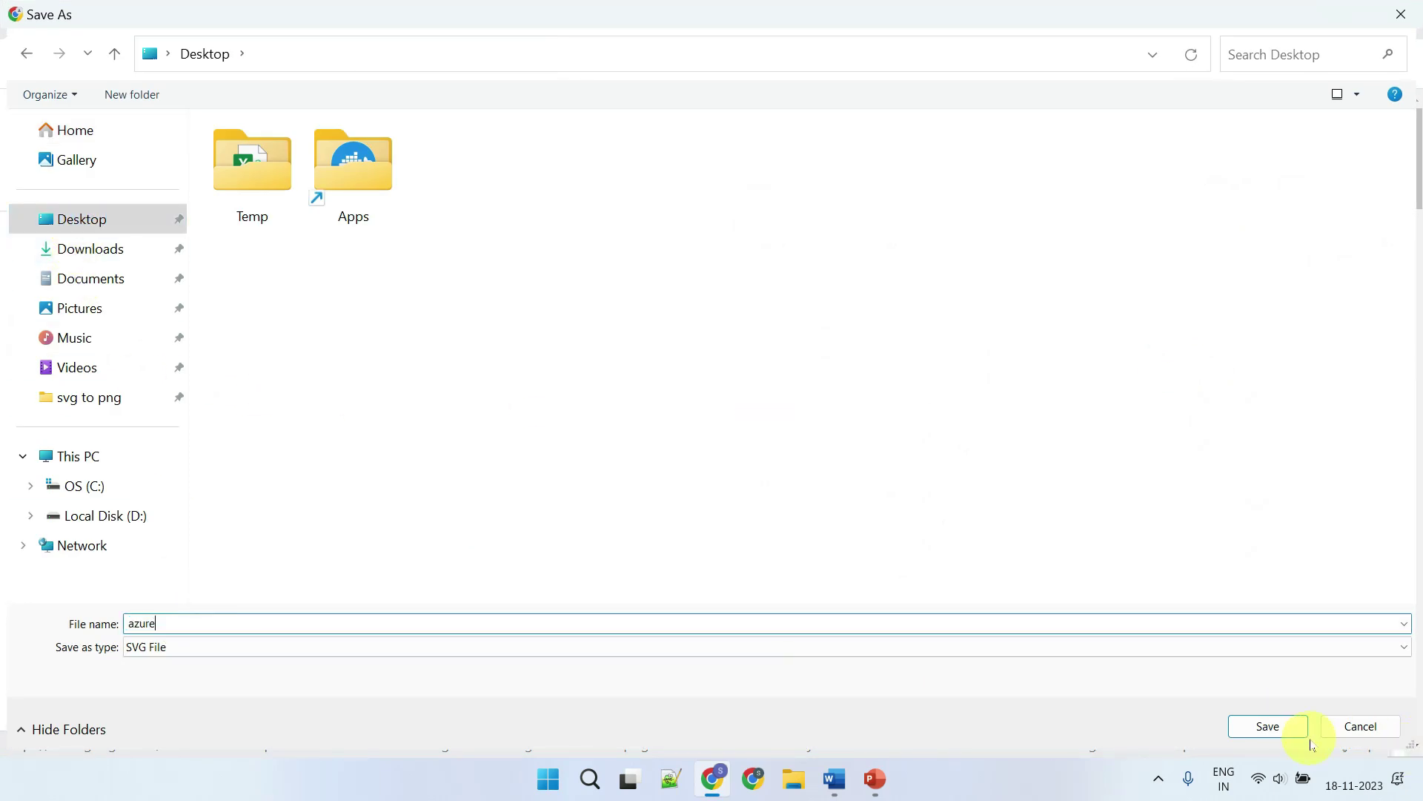
pyautogui.click(1308, 738)
# Step: Copy the azure SVG file from the desktop
pyautogui.press('super+d')
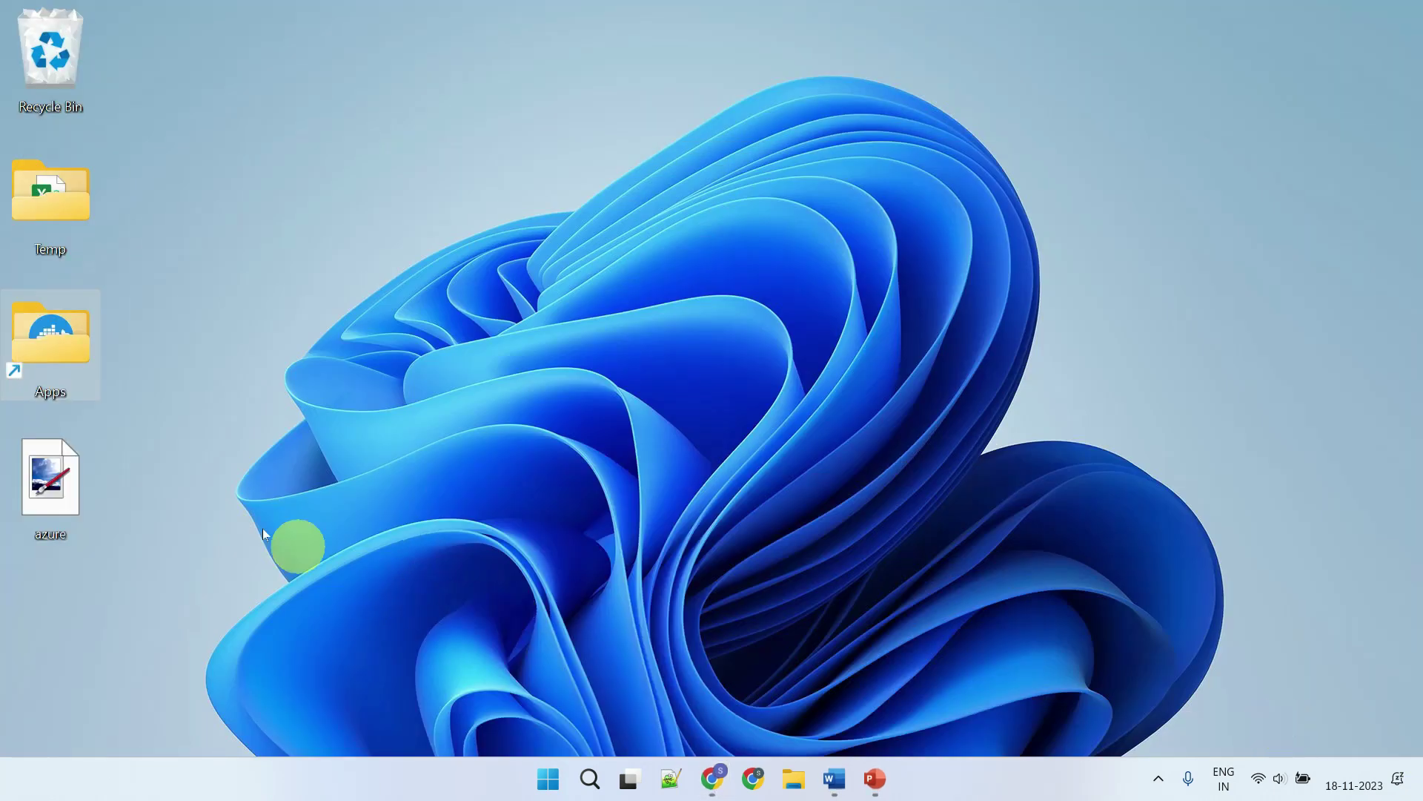
pyautogui.rightClick(54, 485)
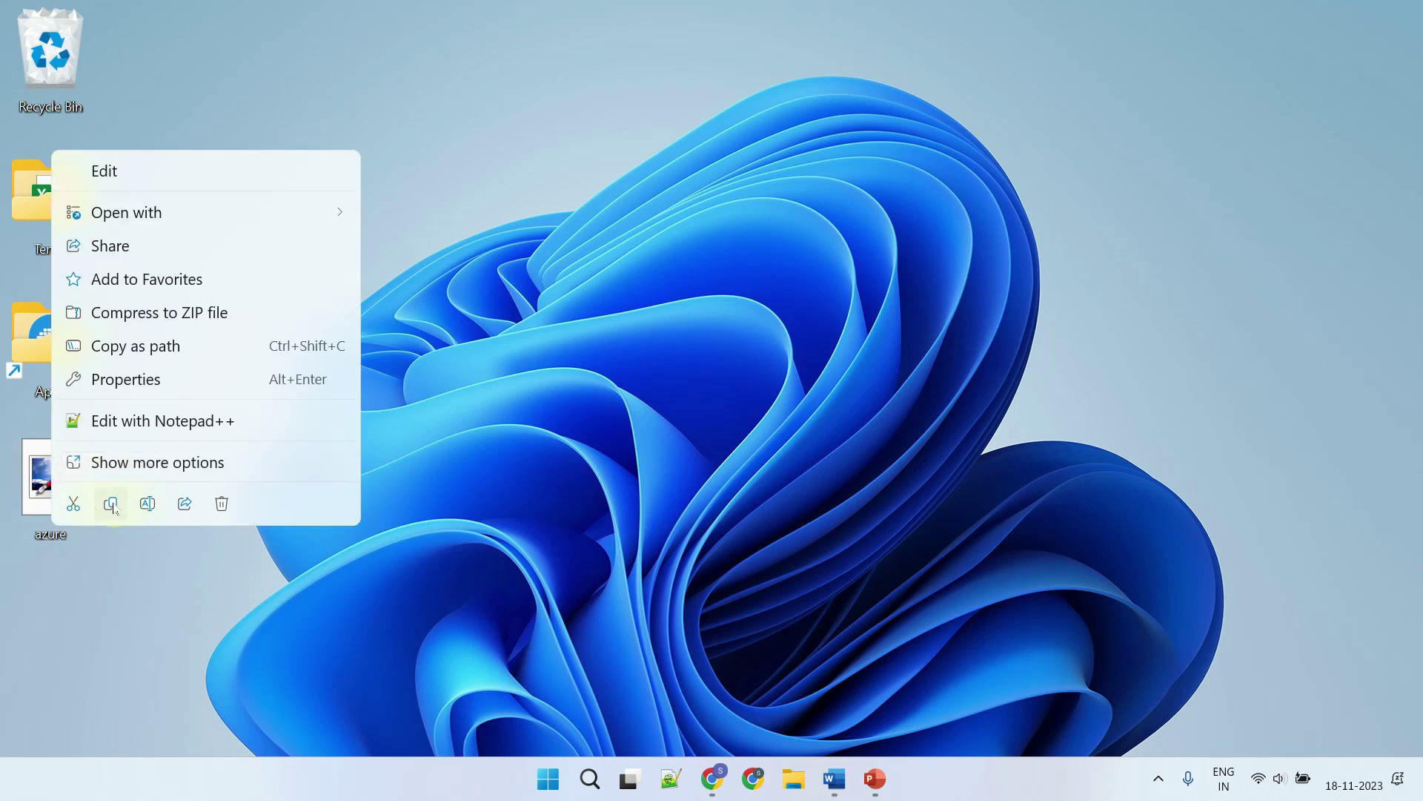
pyautogui.click(113, 506)
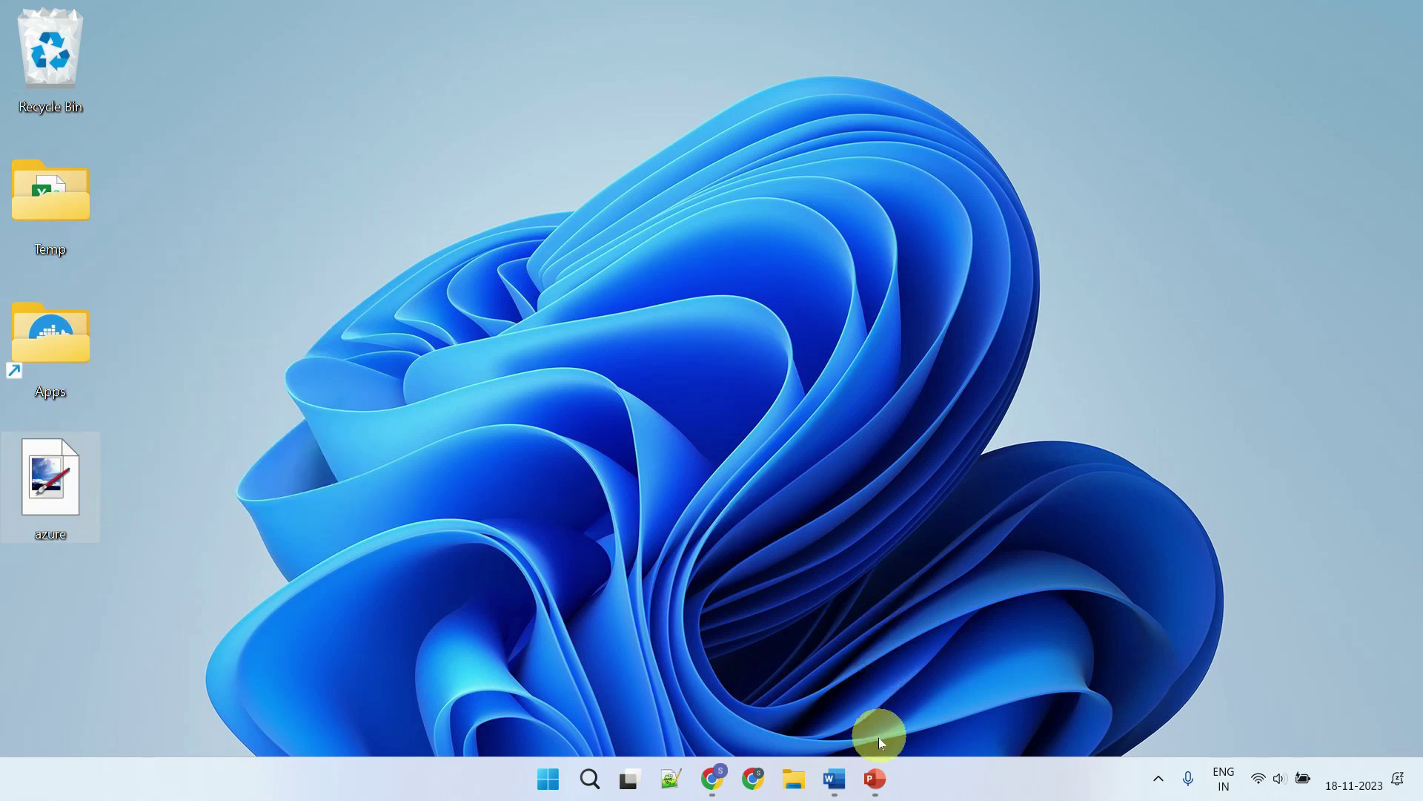
# Step: Paste the copied Azure logo into the Word document and select it
pyautogui.click(832, 775)
pyautogui.hotkey('ctrl', 'v')
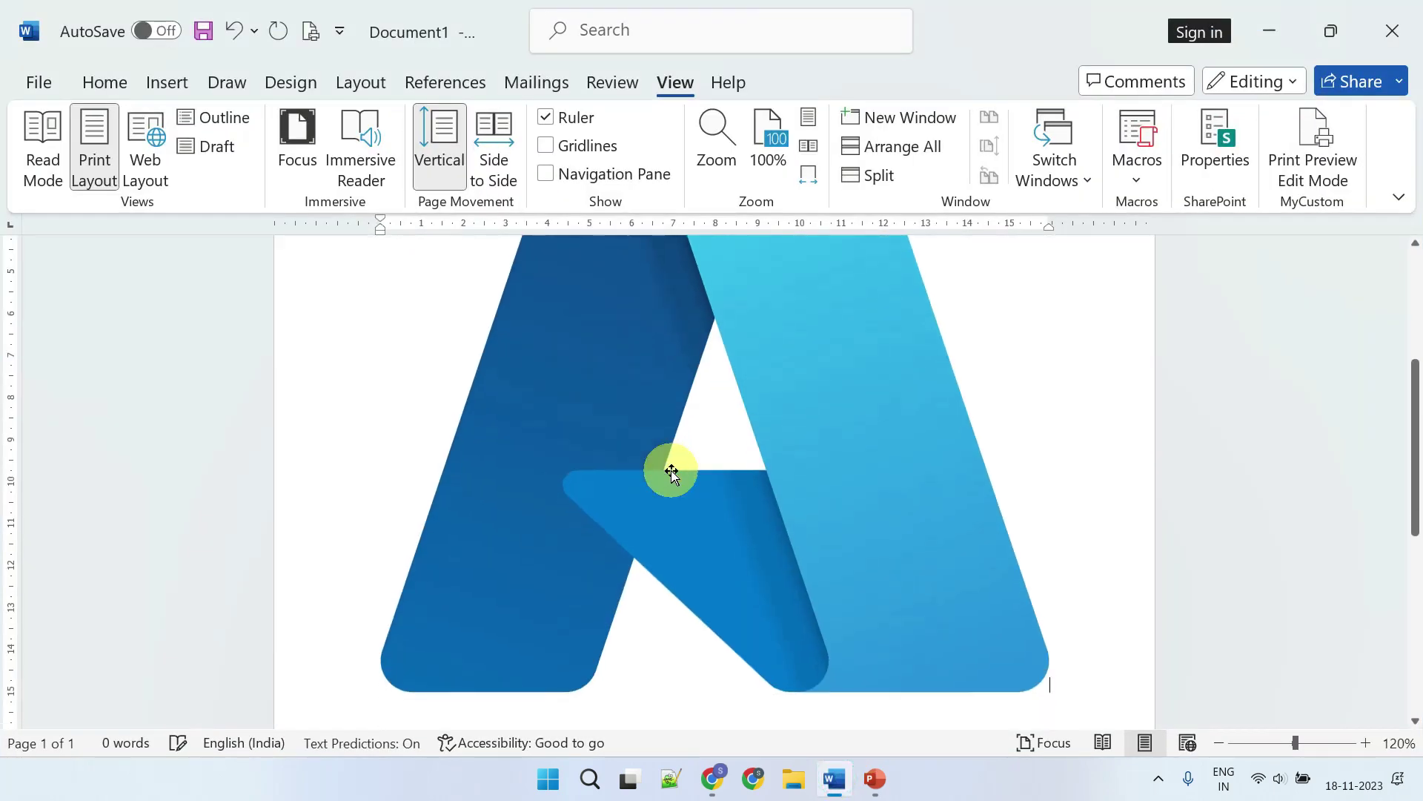
pyautogui.scroll(3, 672, 473)
pyautogui.click(730, 457)
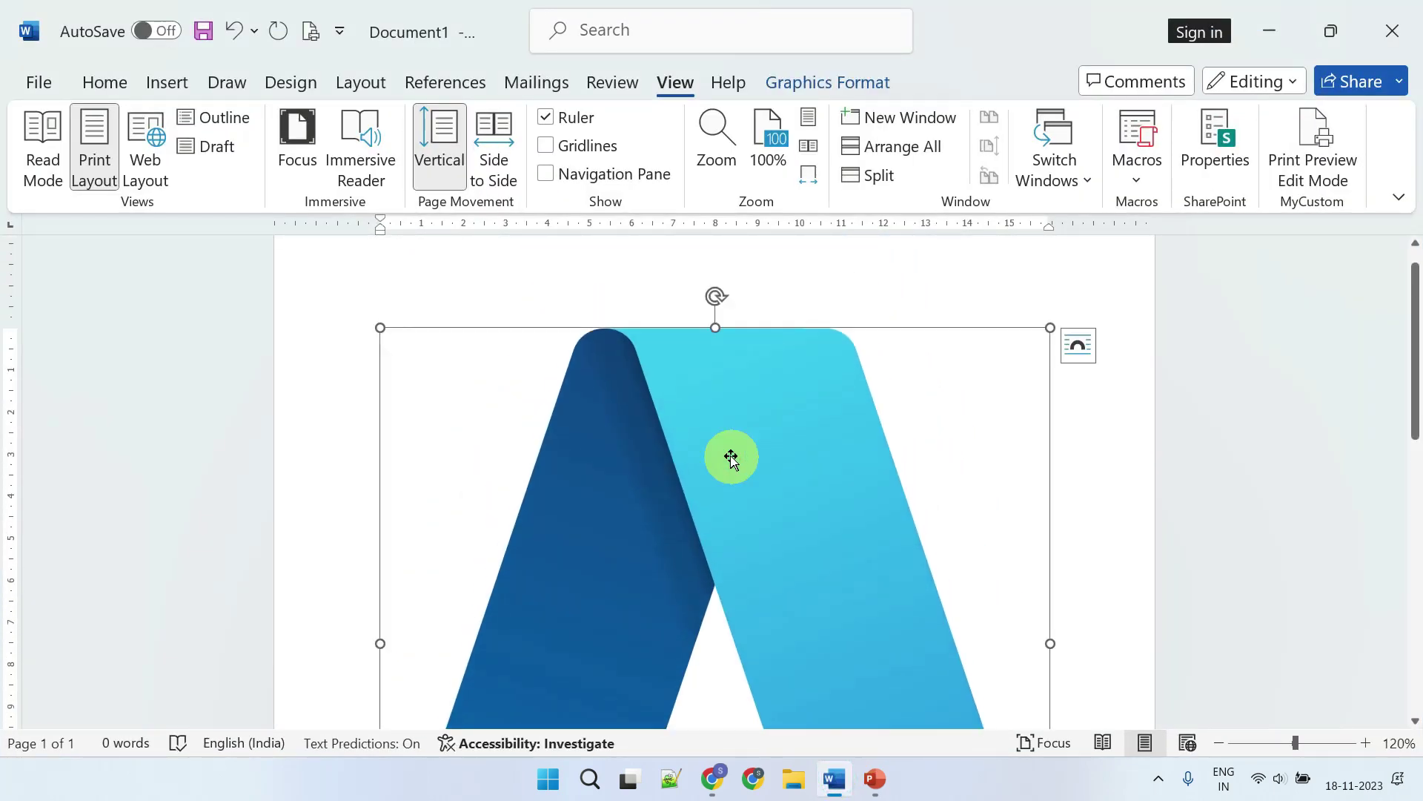
pyautogui.click(718, 449)
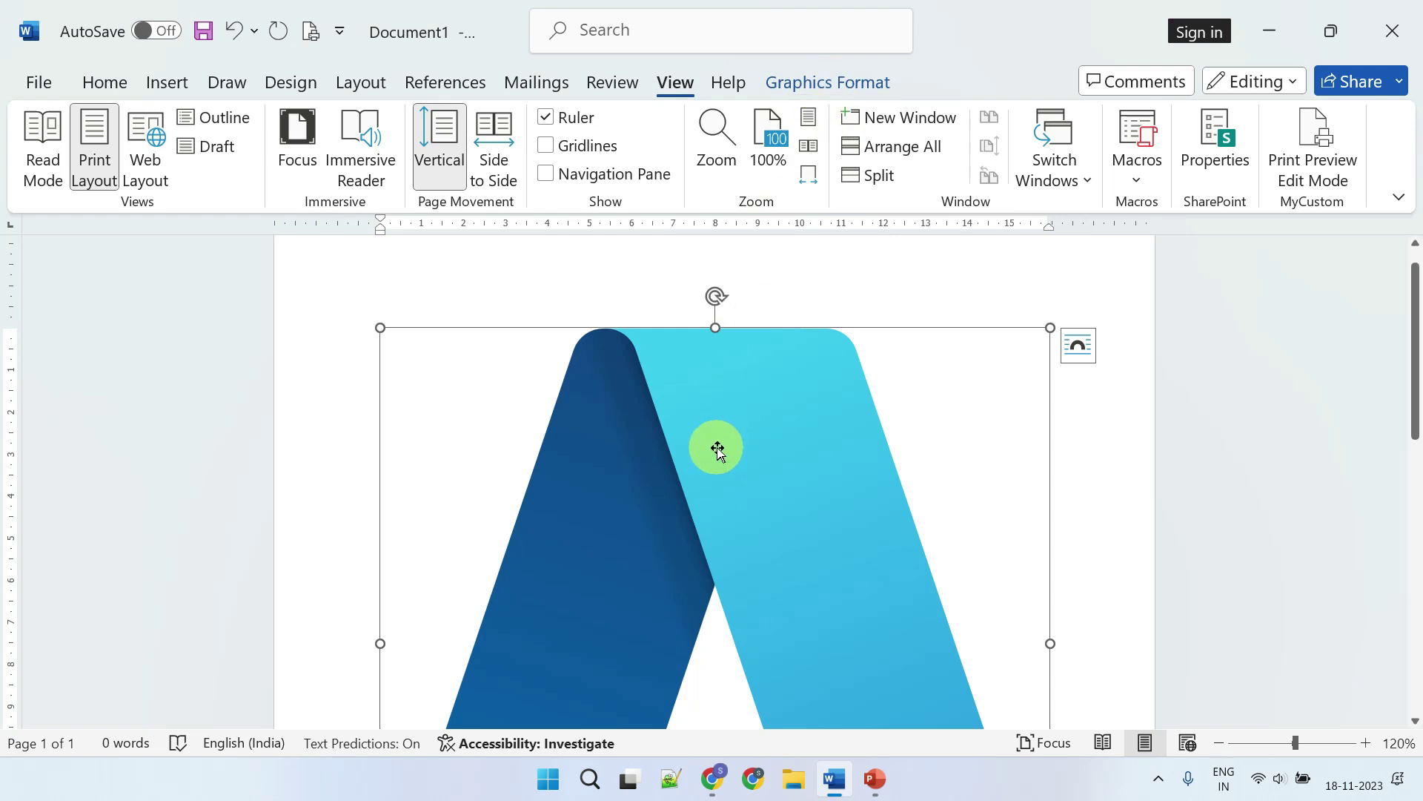
# Step: Save the logo as a Portable Network Graphics picture named azure_png on the Desktop
pyautogui.rightClick(718, 449)
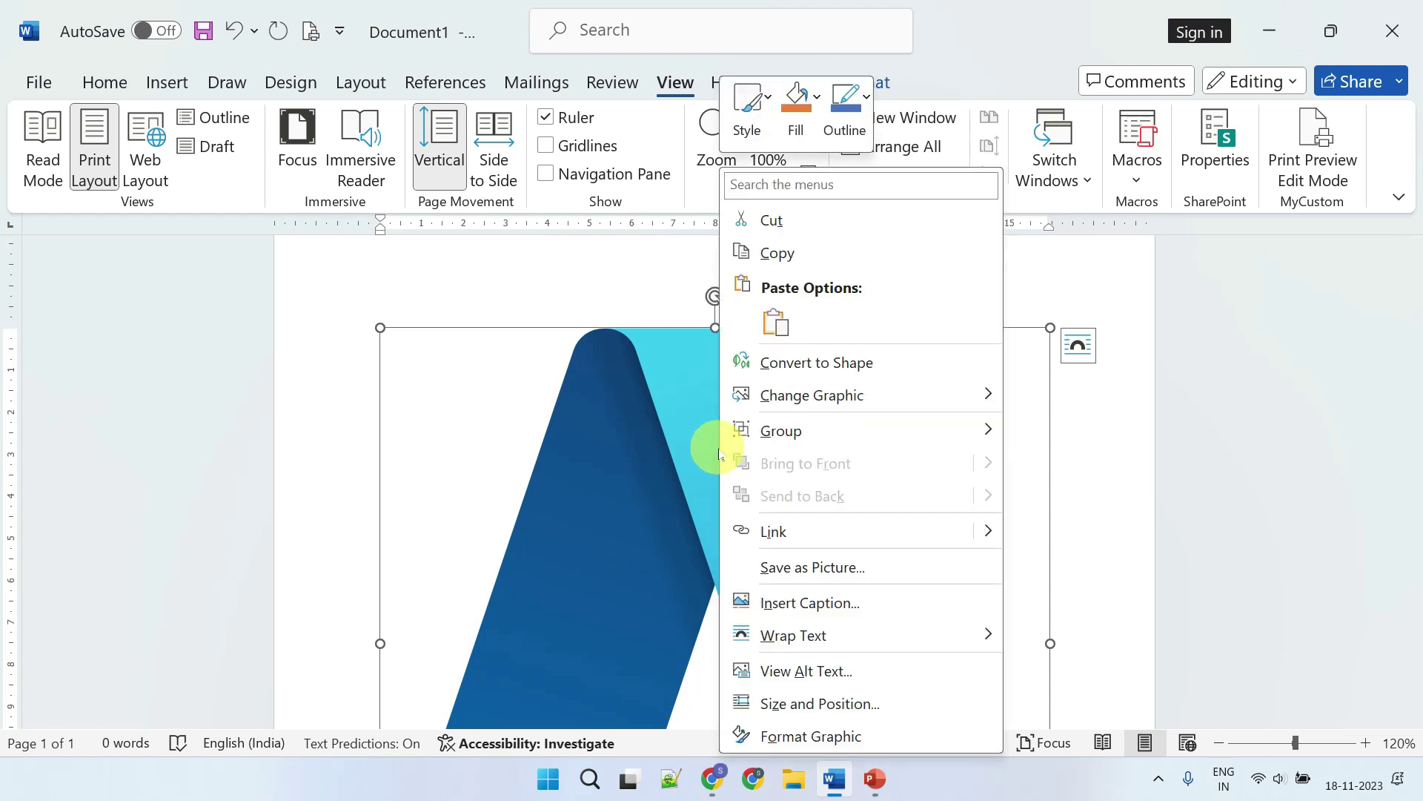
pyautogui.click(840, 568)
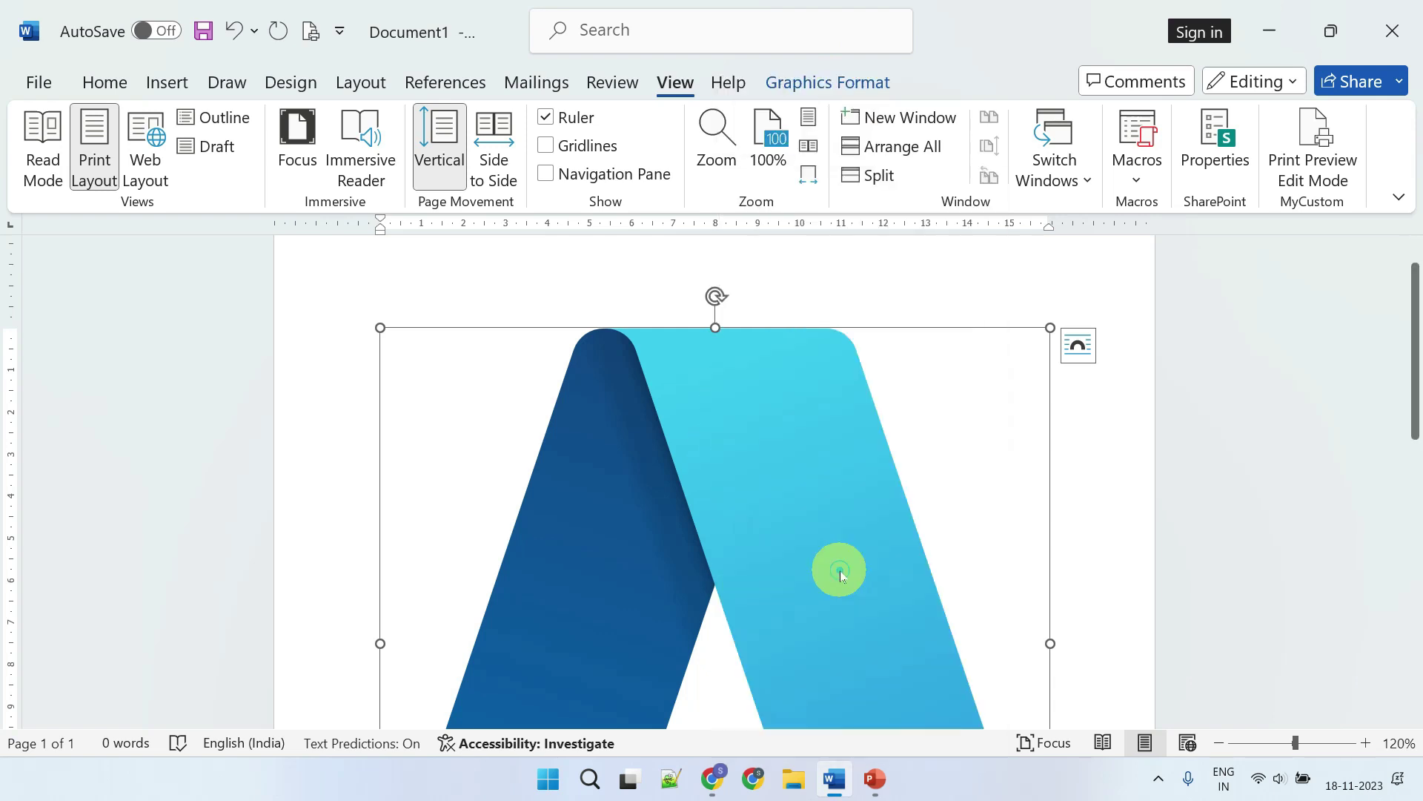
pyautogui.click(228, 338)
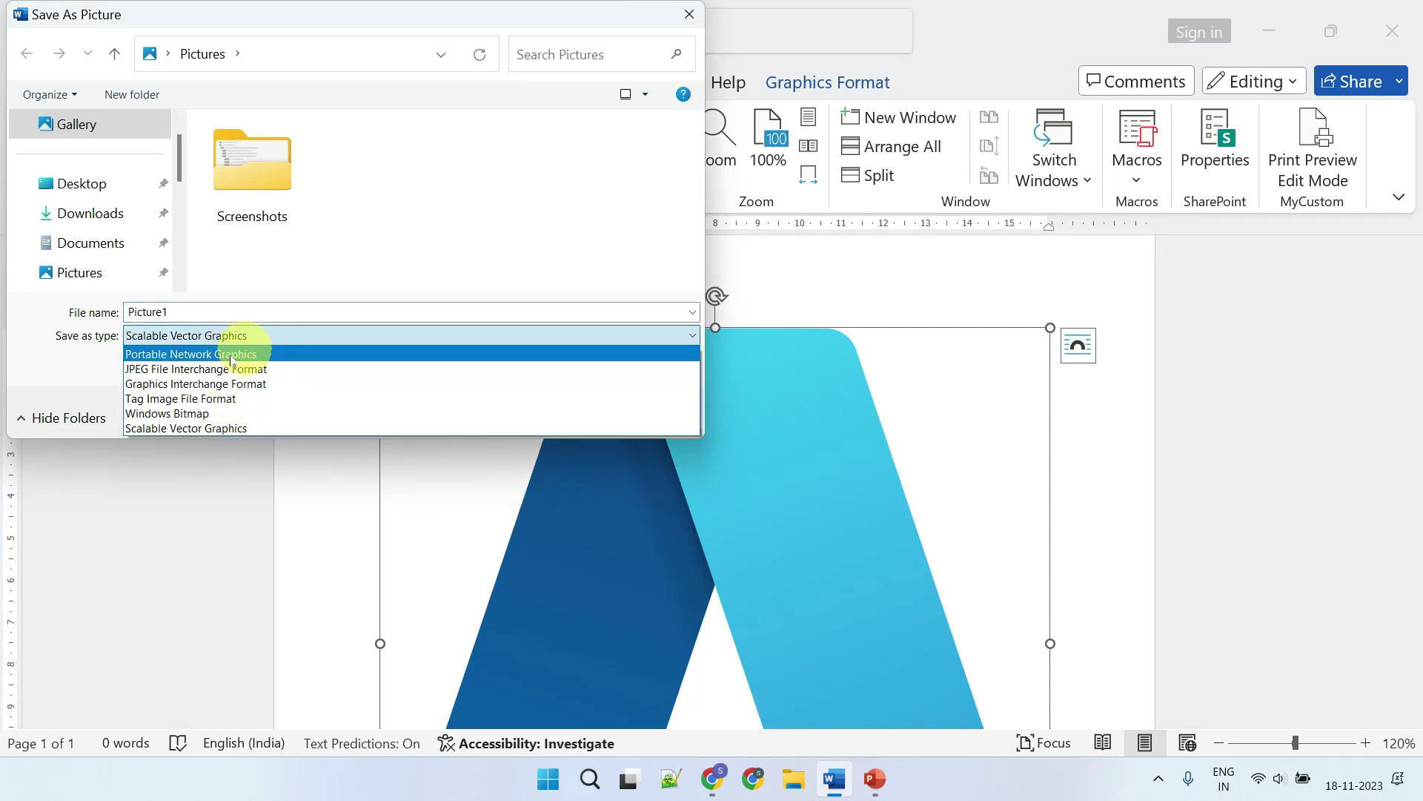
pyautogui.click(248, 354)
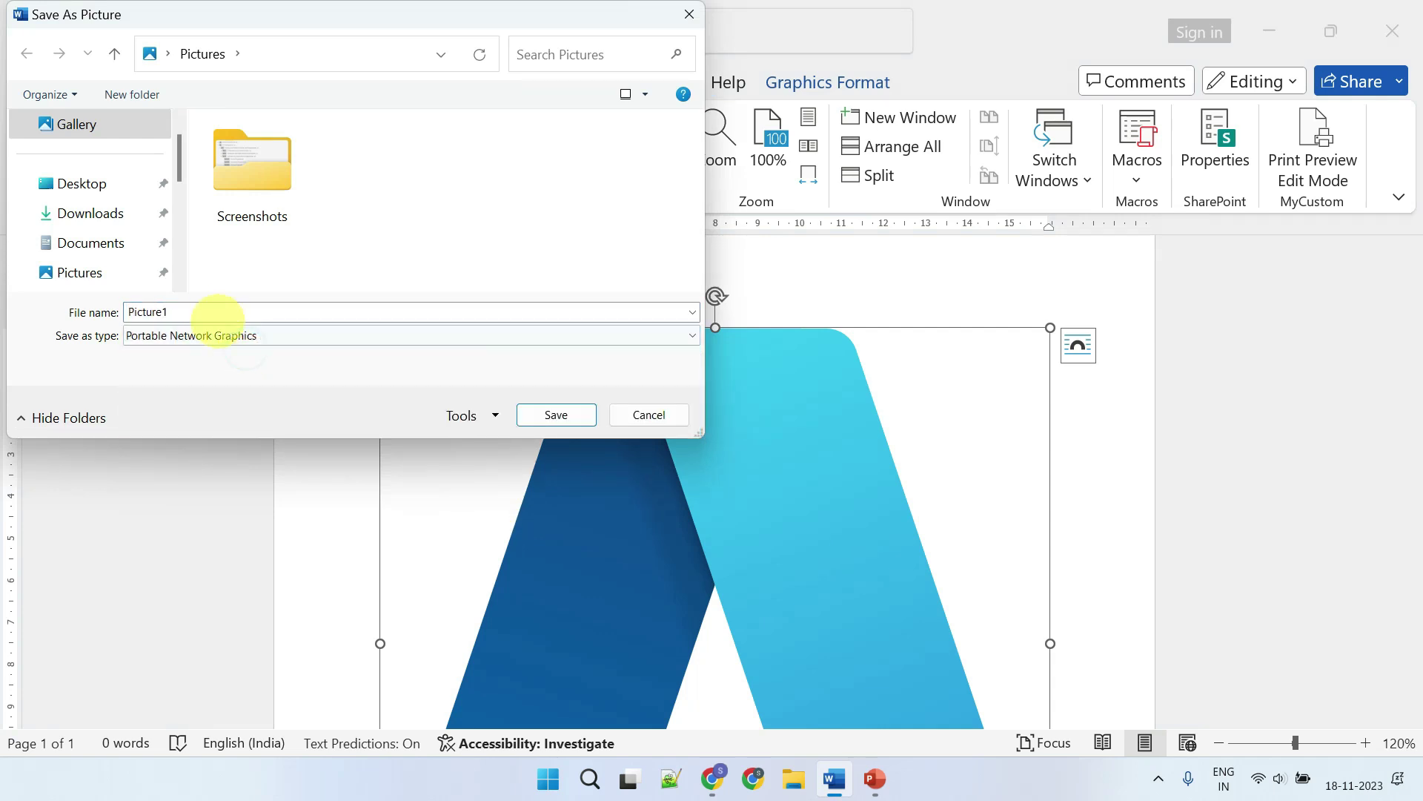
pyautogui.doubleClick(215, 311)
pyautogui.write('azure_png')
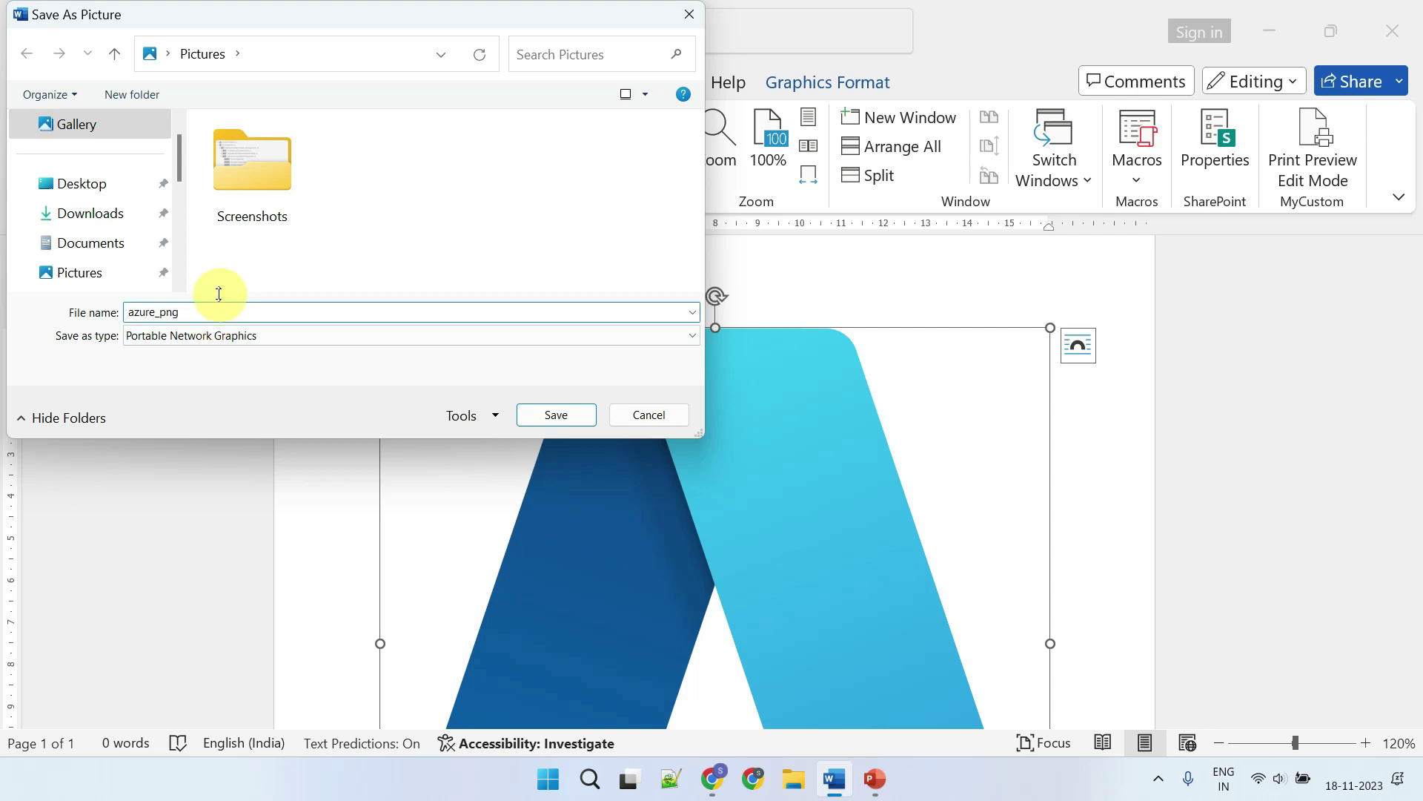
pyautogui.scroll(1, 114, 222)
pyautogui.click(82, 218)
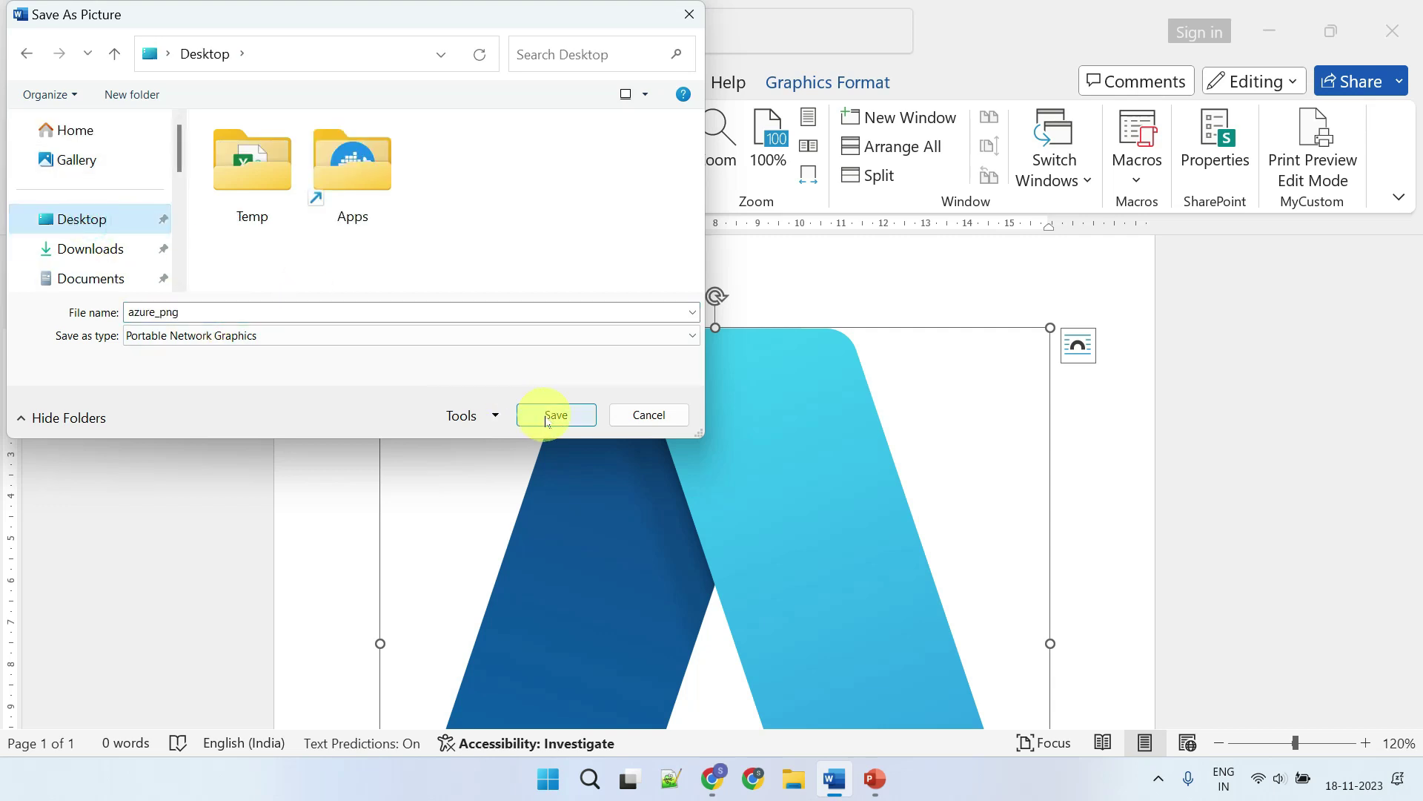
pyautogui.click(555, 415)
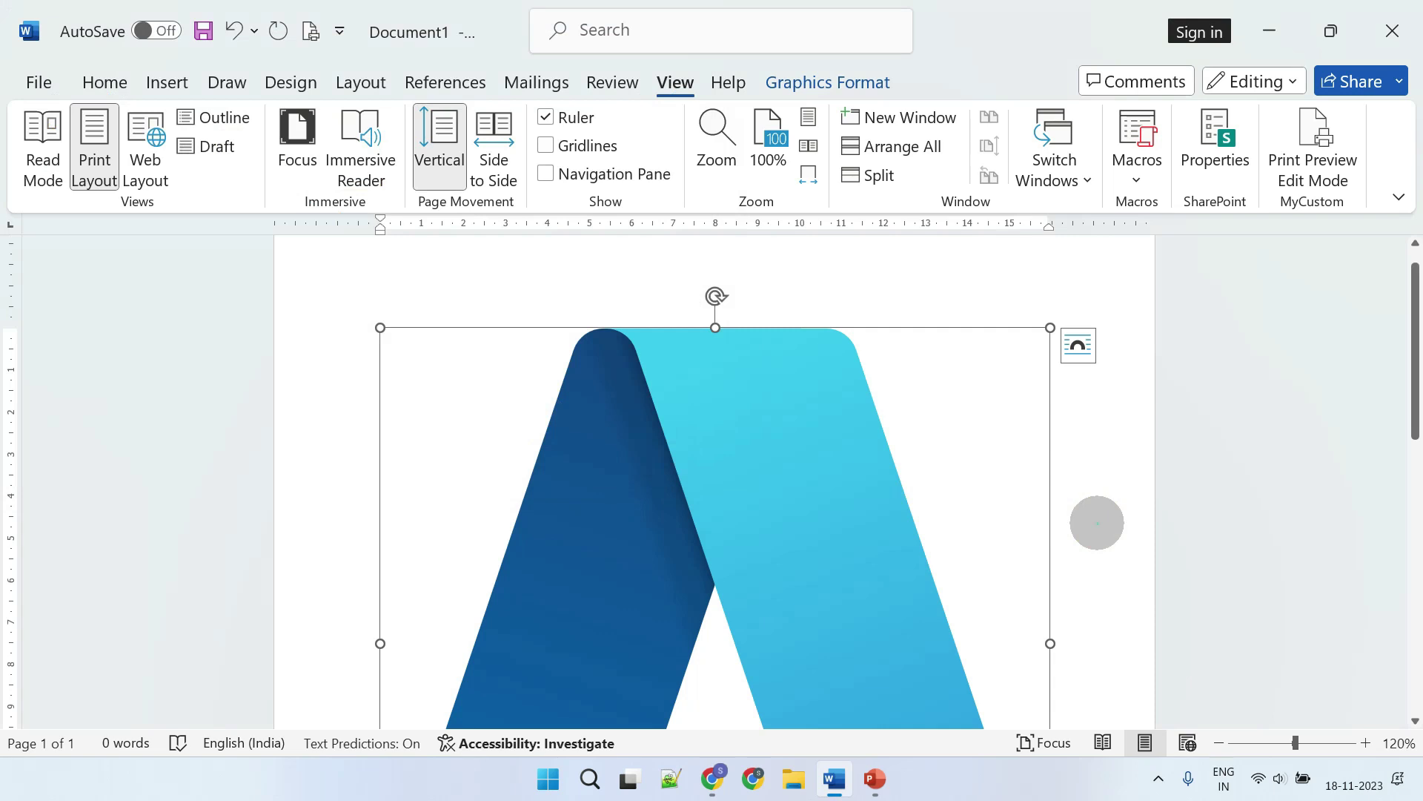
pyautogui.press('super+d')
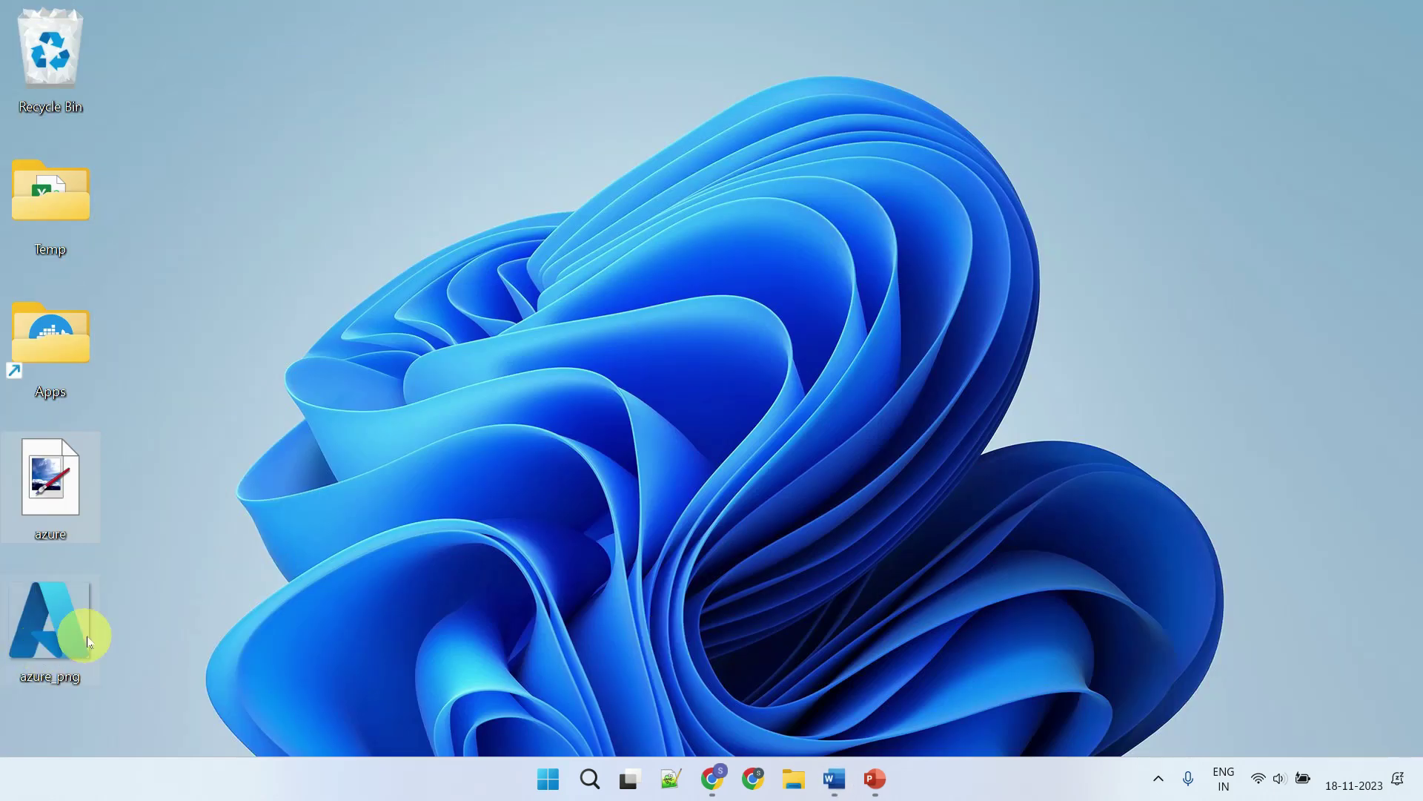
# Step: Open azure_png from the desktop in the image viewer
pyautogui.click(68, 625)
pyautogui.click(68, 626)
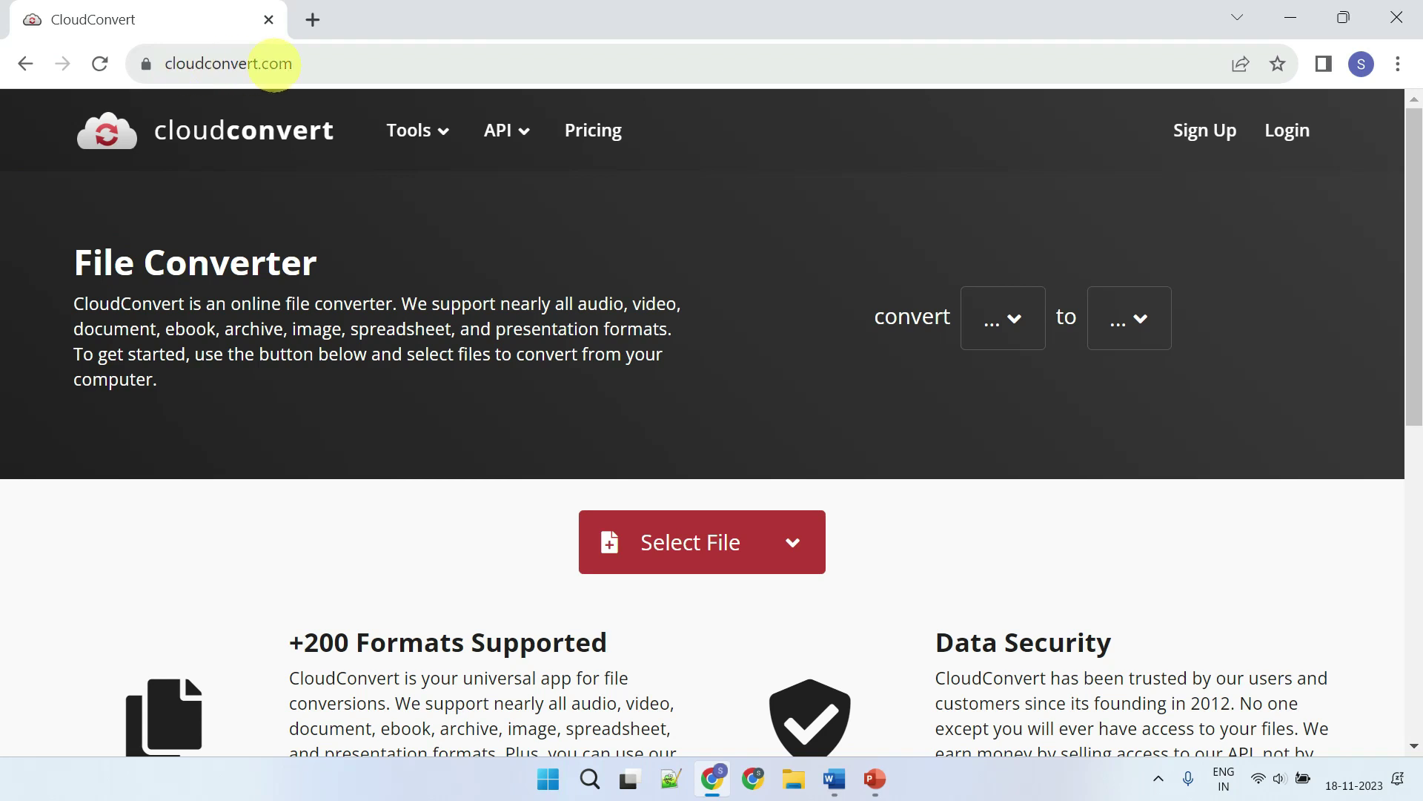
# Step: Set CloudConvert to convert from SVG to PNG
pyautogui.click(1005, 318)
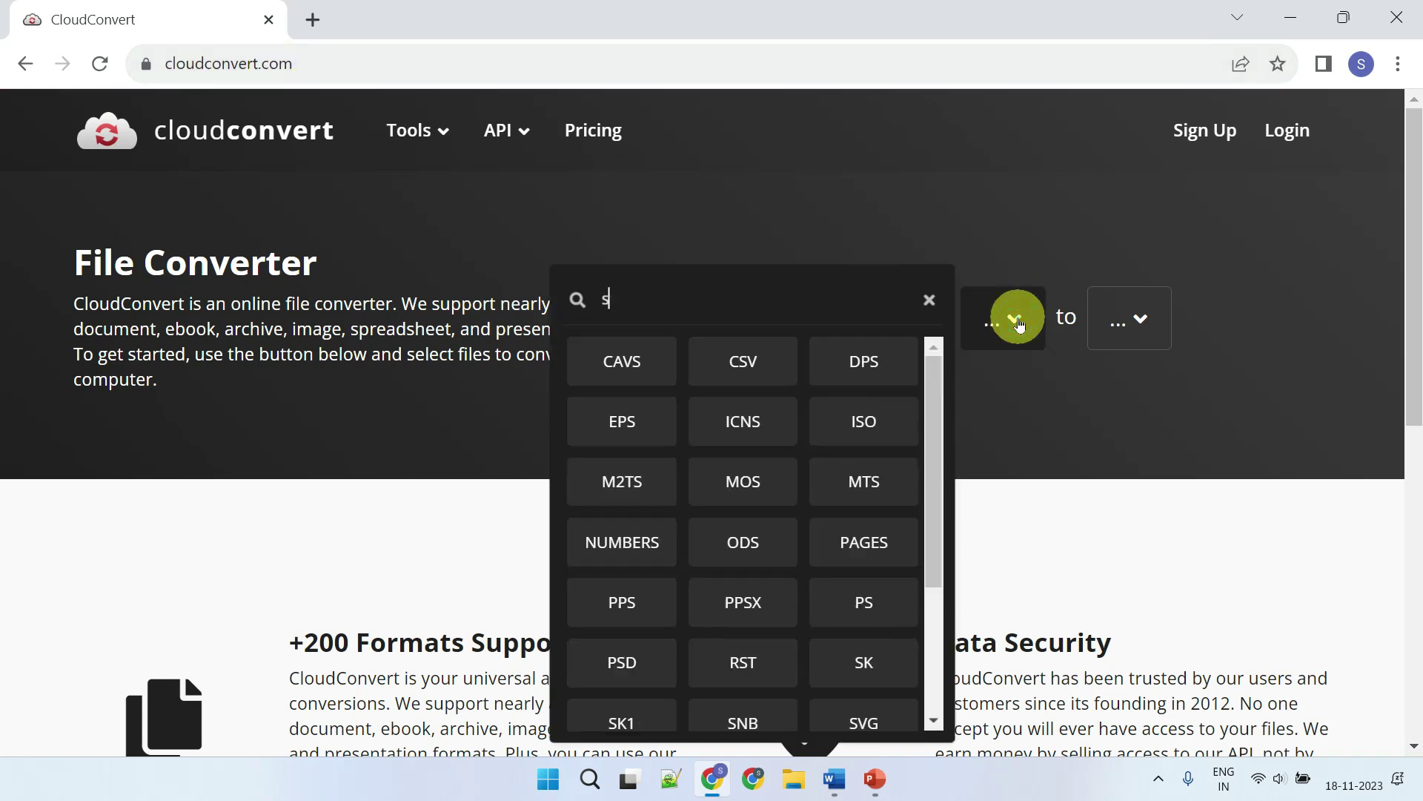
pyautogui.write('svg')
pyautogui.click(620, 367)
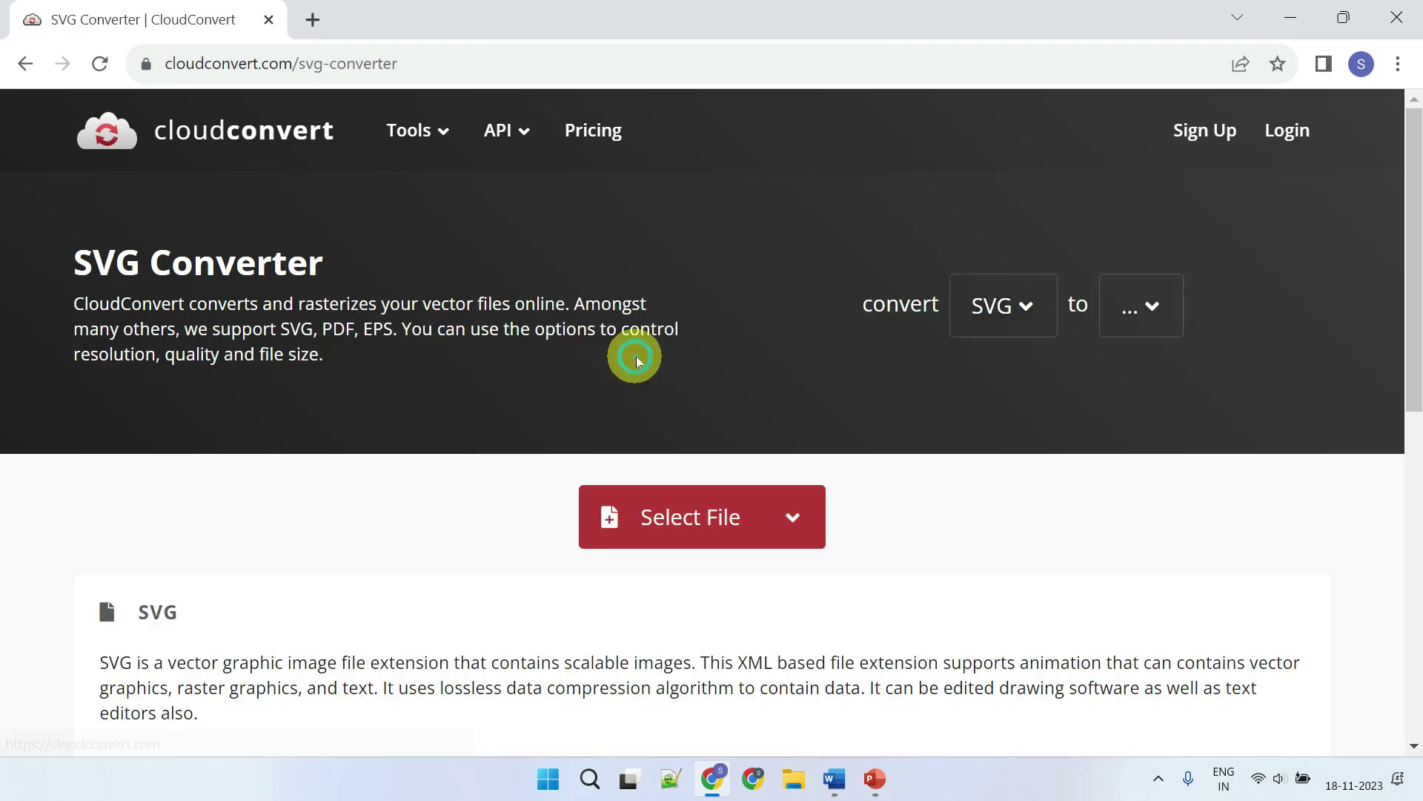
pyautogui.click(1138, 310)
pyautogui.write('png')
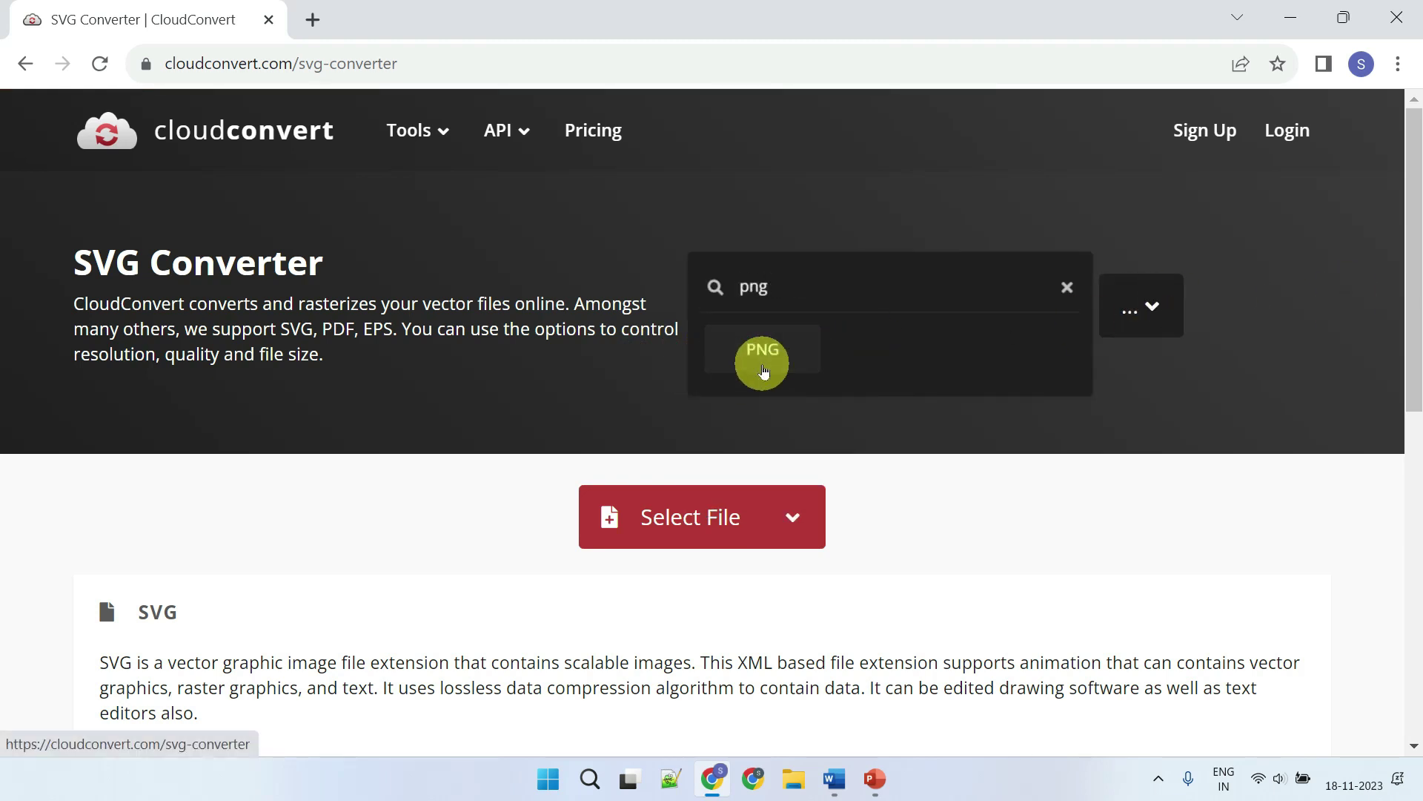
pyautogui.click(764, 358)
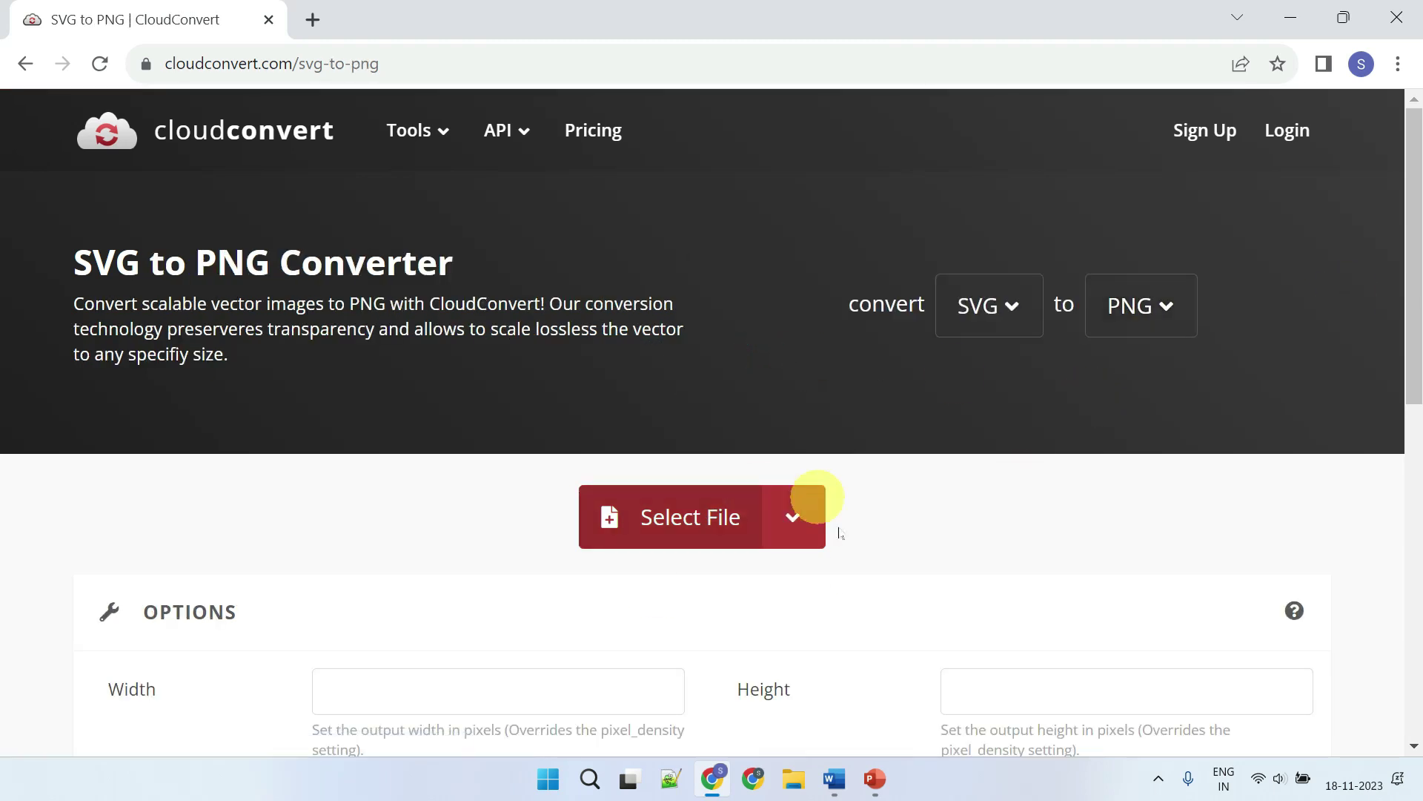
# Step: Upload the azure SVG file from the Desktop and bring up its PNG conversion options
pyautogui.click(704, 530)
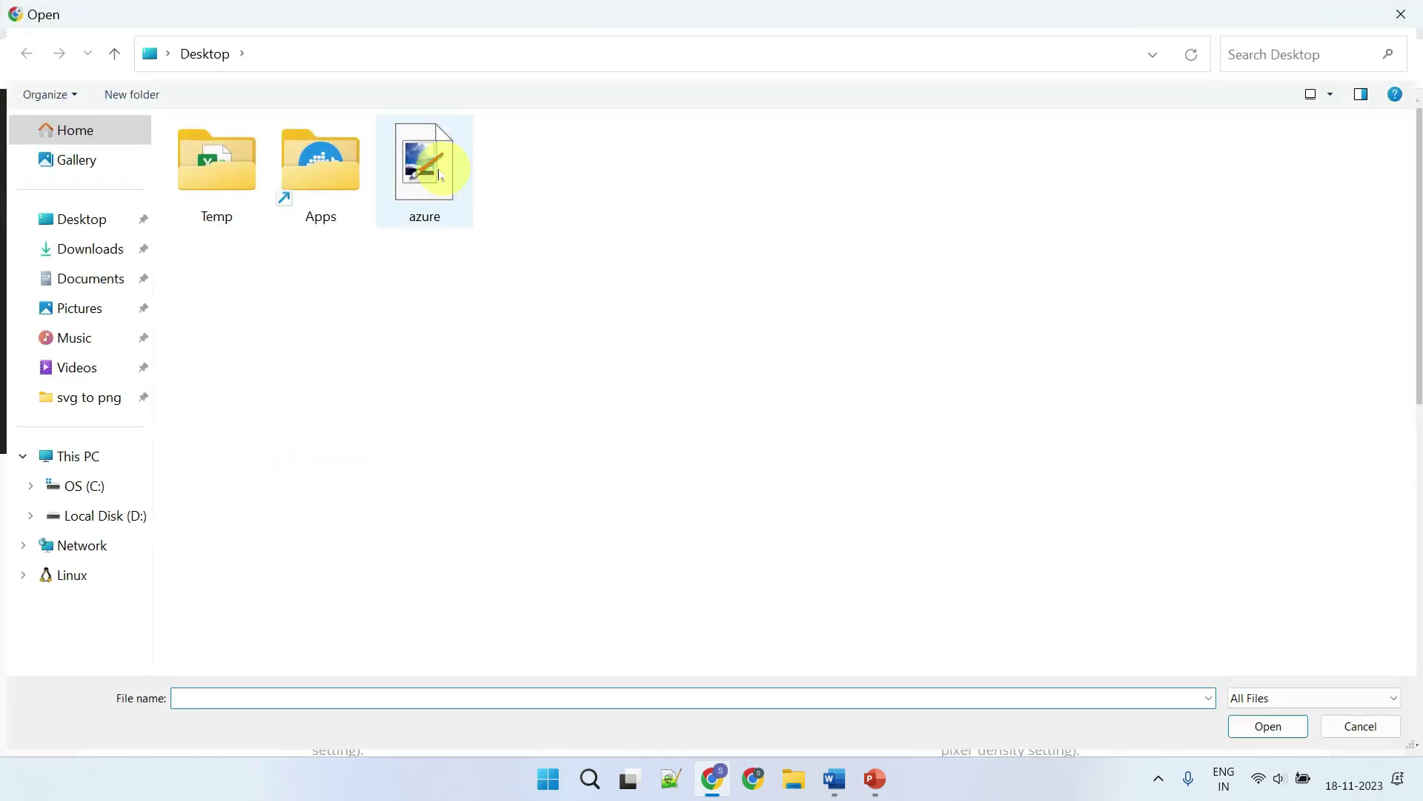
pyautogui.doubleClick(435, 184)
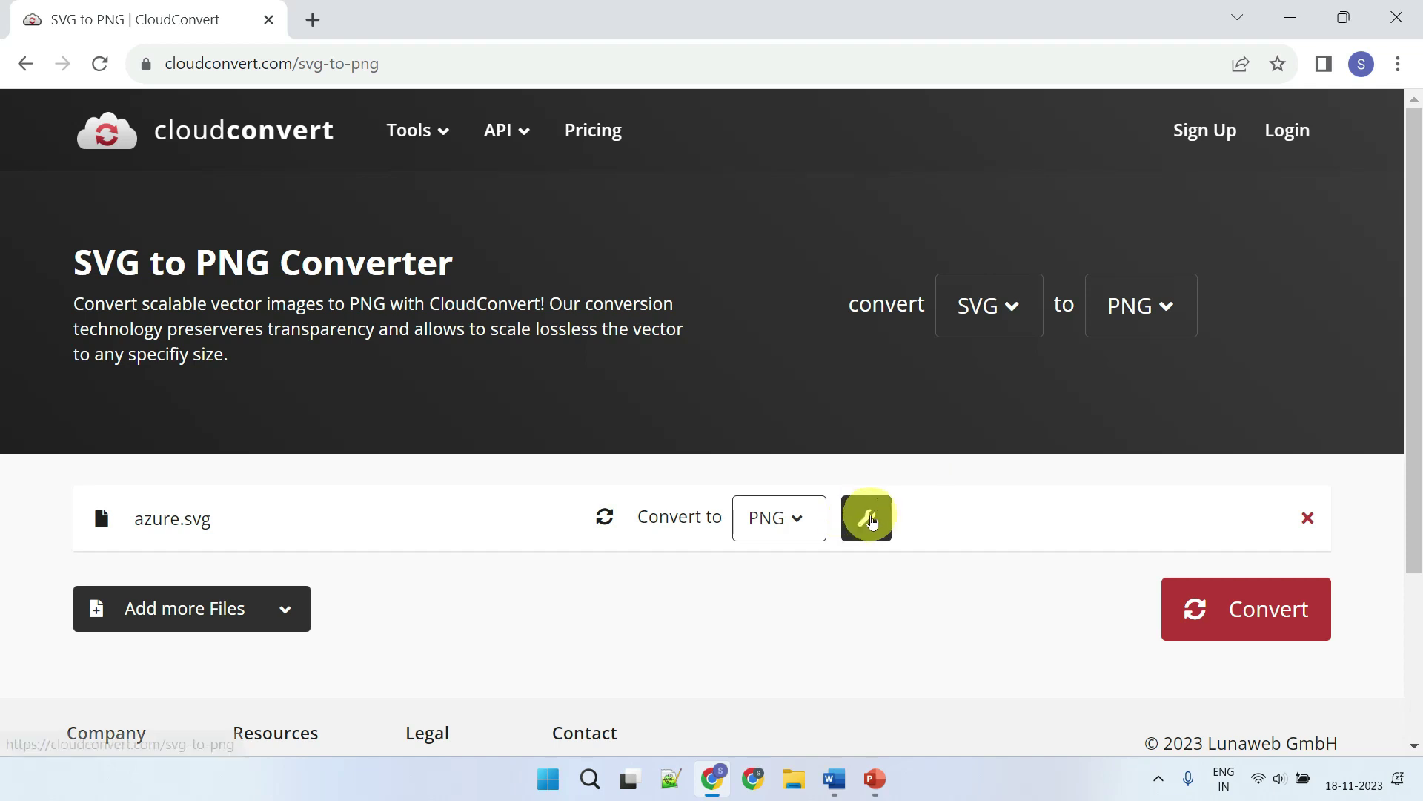
pyautogui.click(862, 521)
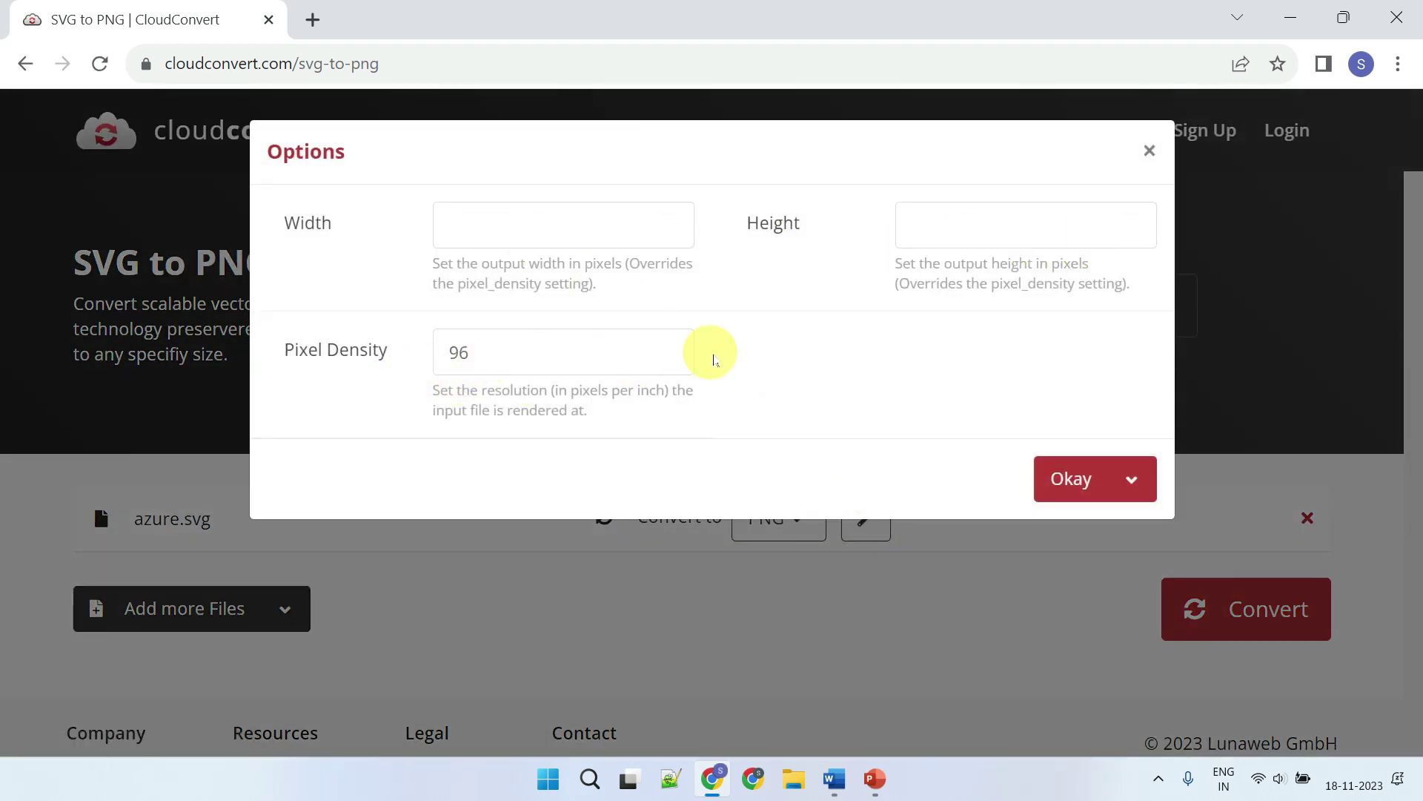
# Step: Accept the default PNG options and convert azure.svg to PNG
pyautogui.click(1070, 480)
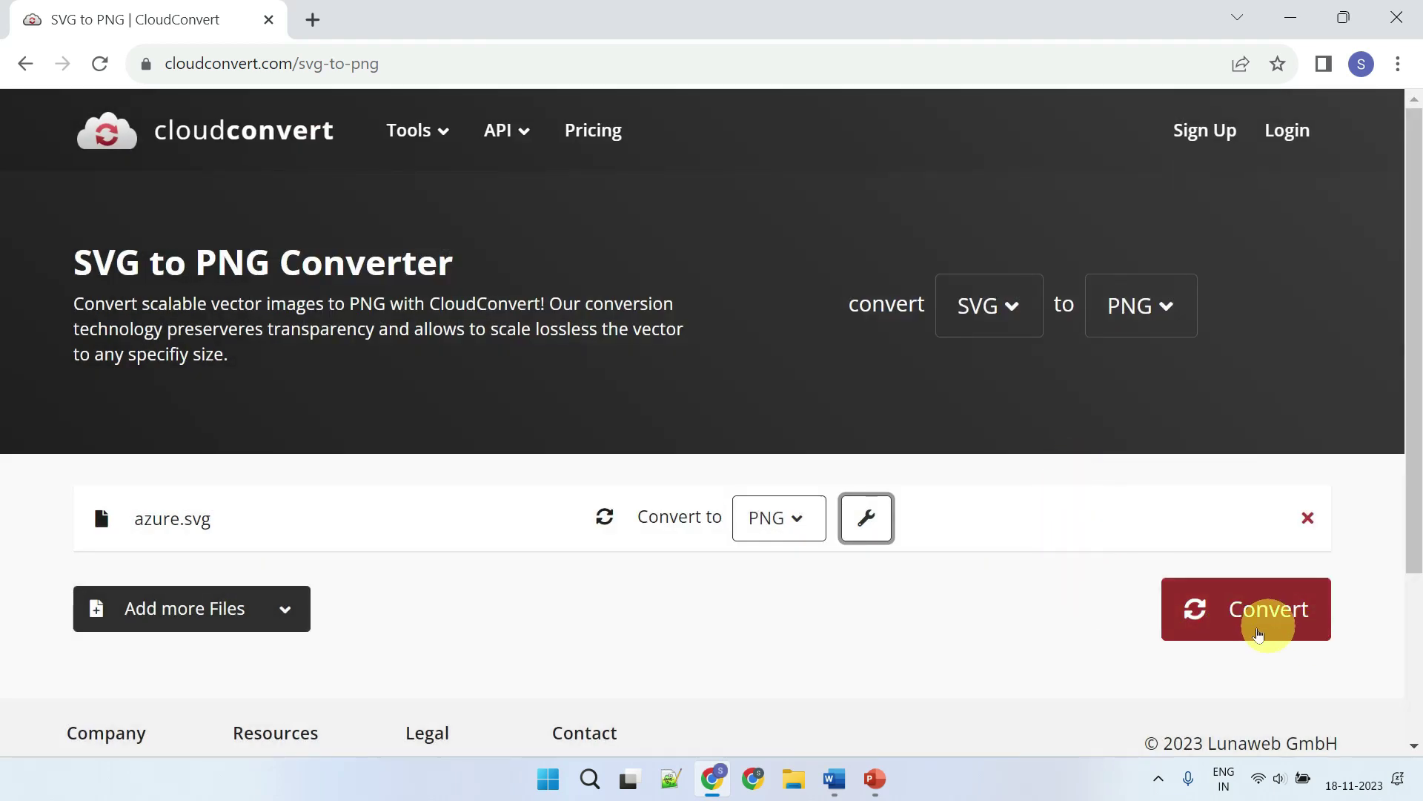
pyautogui.click(1249, 629)
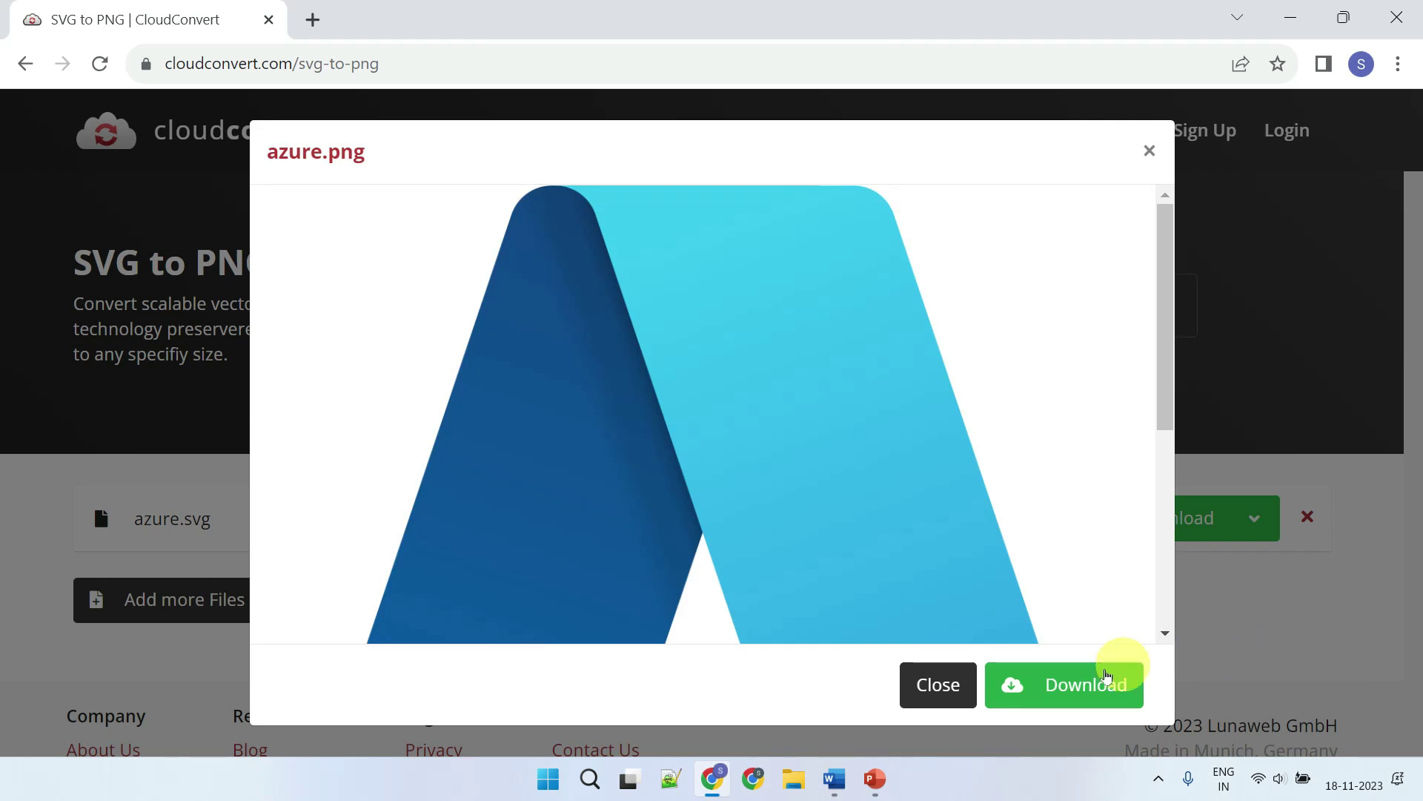
# Step: Download the converted azure.png and open it from Chrome's downloads
pyautogui.click(1065, 693)
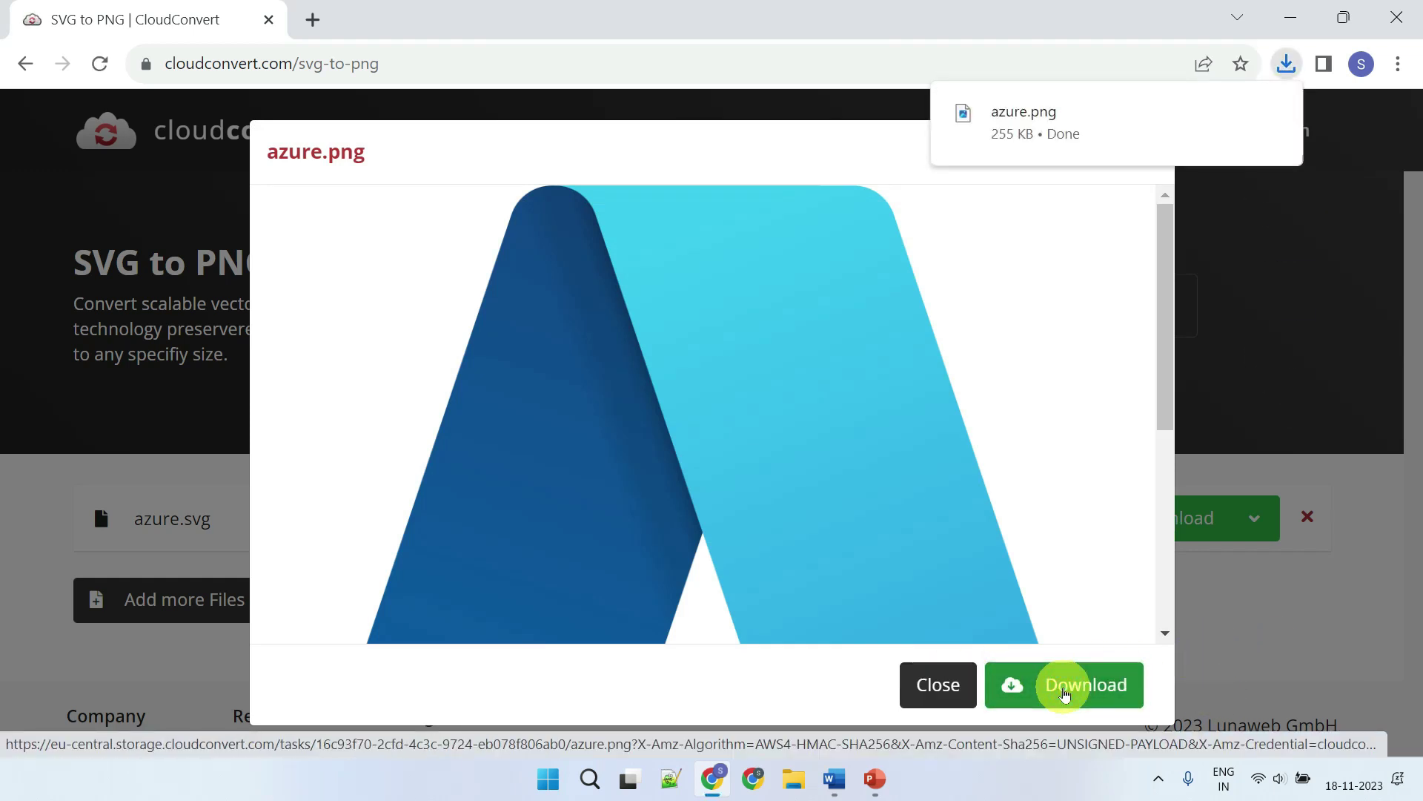
pyautogui.click(1057, 132)
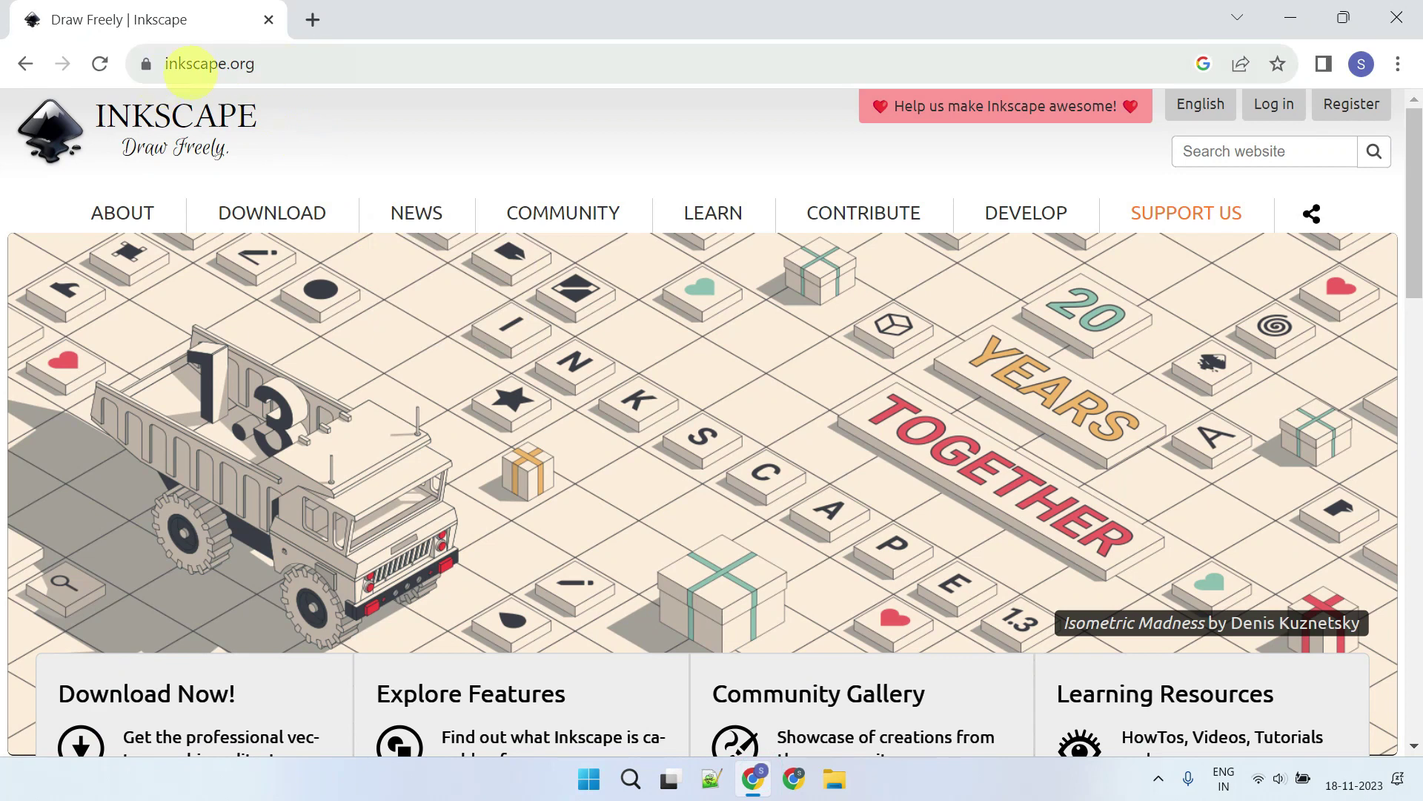
# Step: Download the Inkscape 1.3 Windows installer package, keeping the unverified file
pyautogui.moveTo(296, 211)
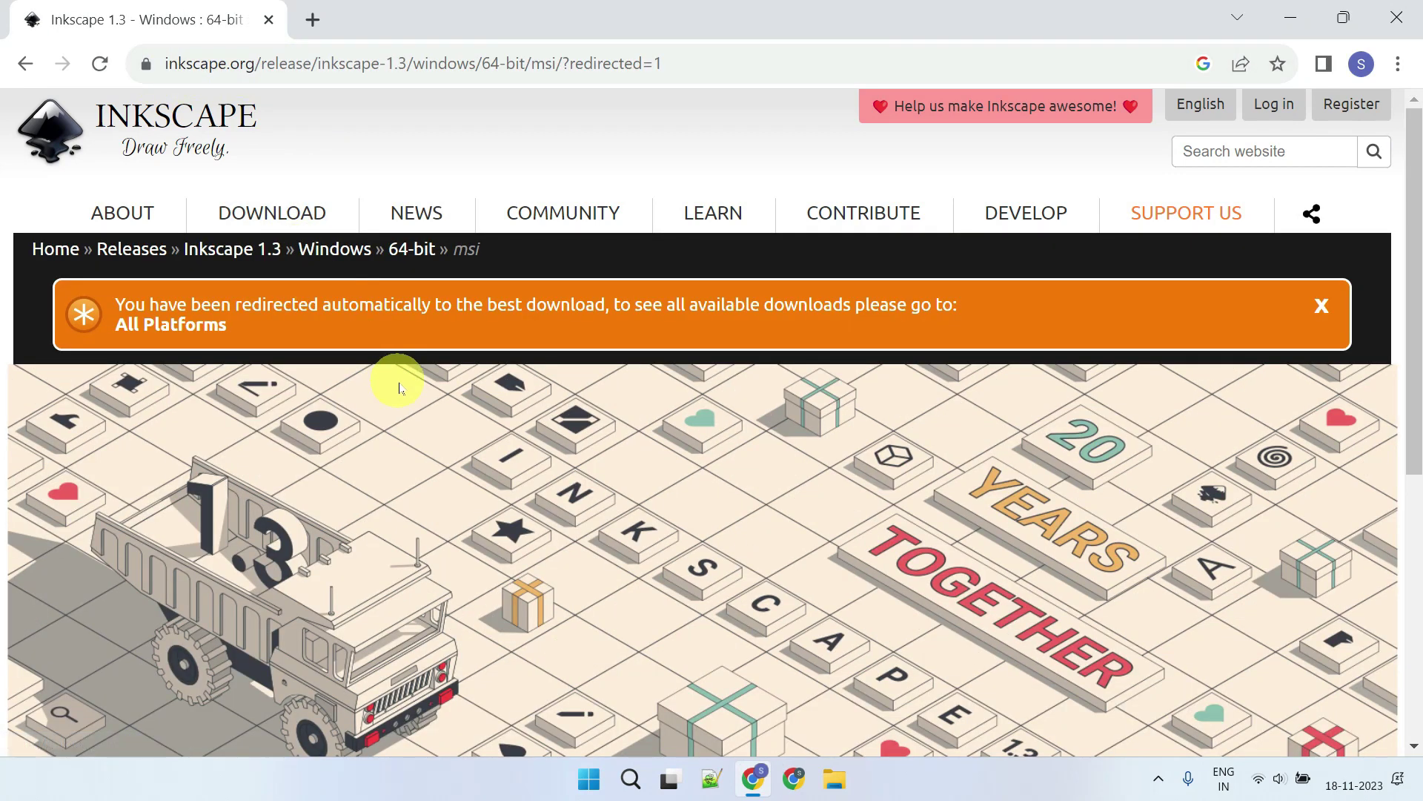
pyautogui.scroll(-5, 390, 381)
pyautogui.click(291, 367)
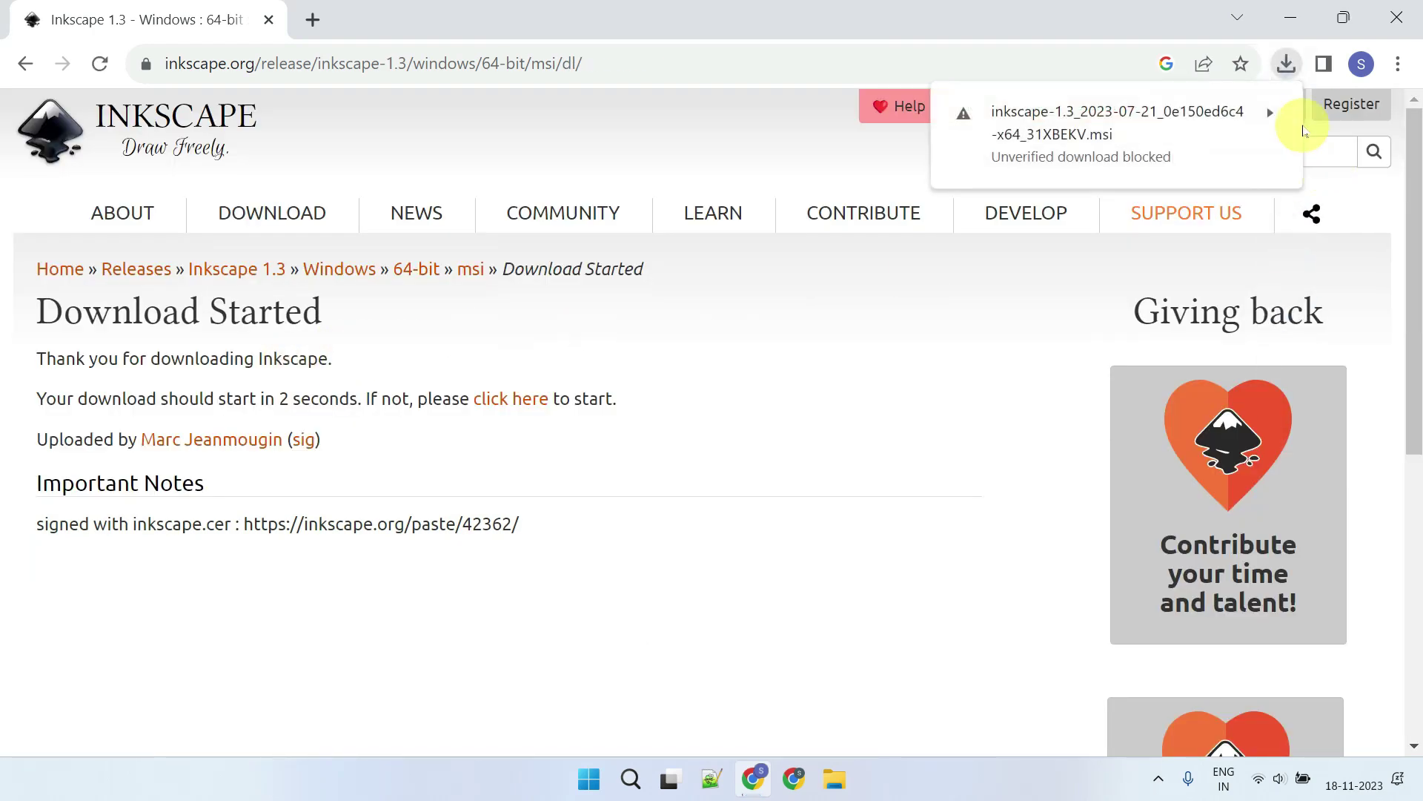
pyautogui.click(1270, 112)
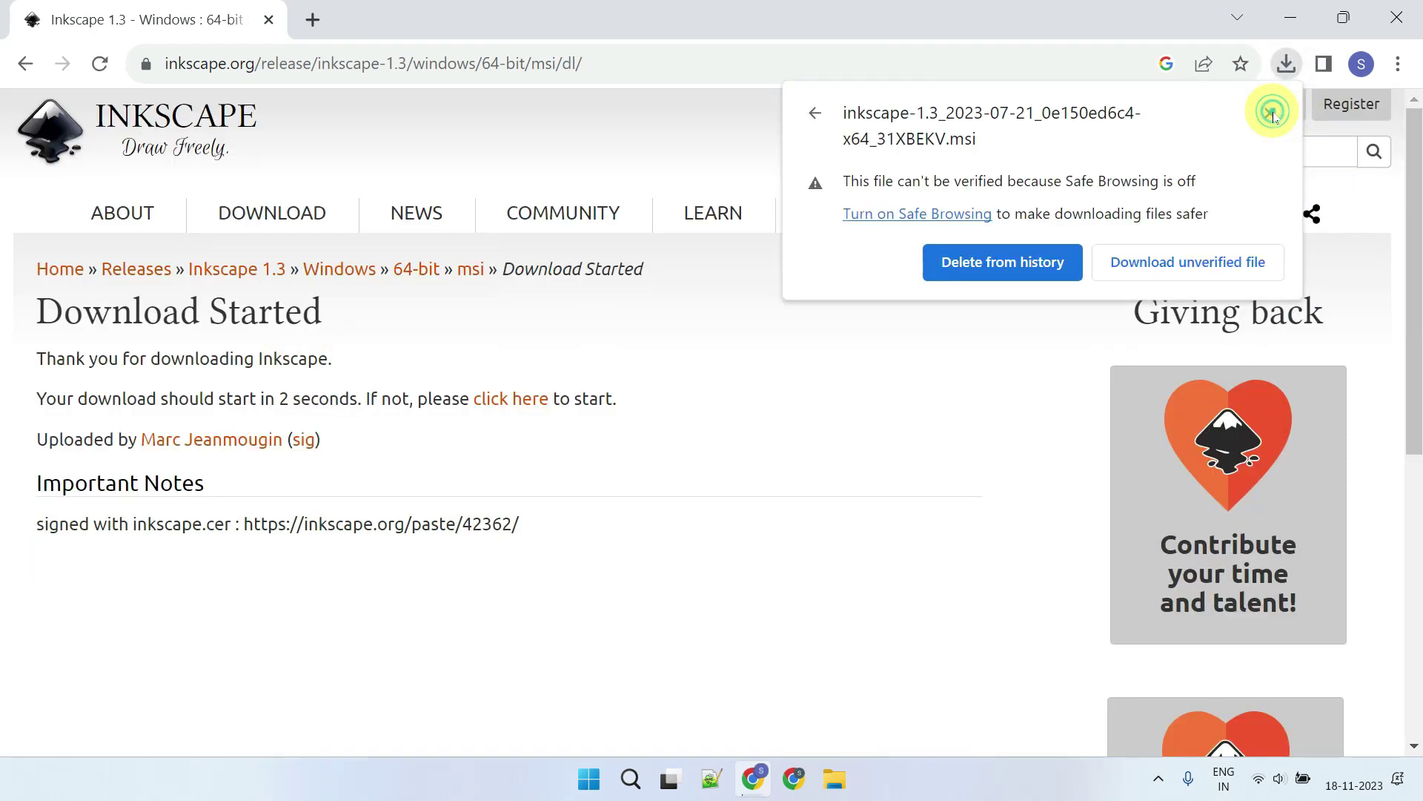
pyautogui.click(1178, 275)
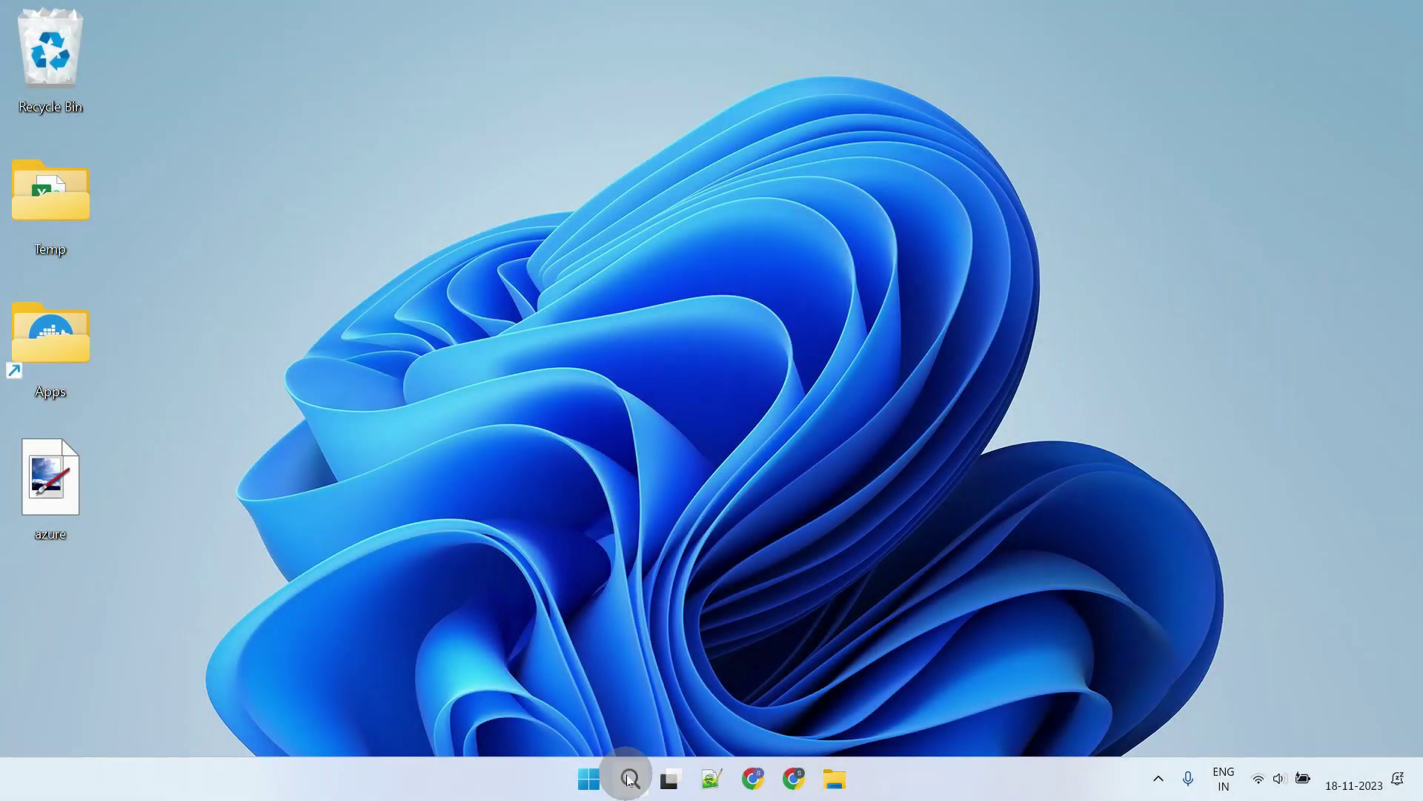
# Step: Launch Inkscape from Windows search, untick Show this every time, and close the welcome screen
pyautogui.click(629, 779)
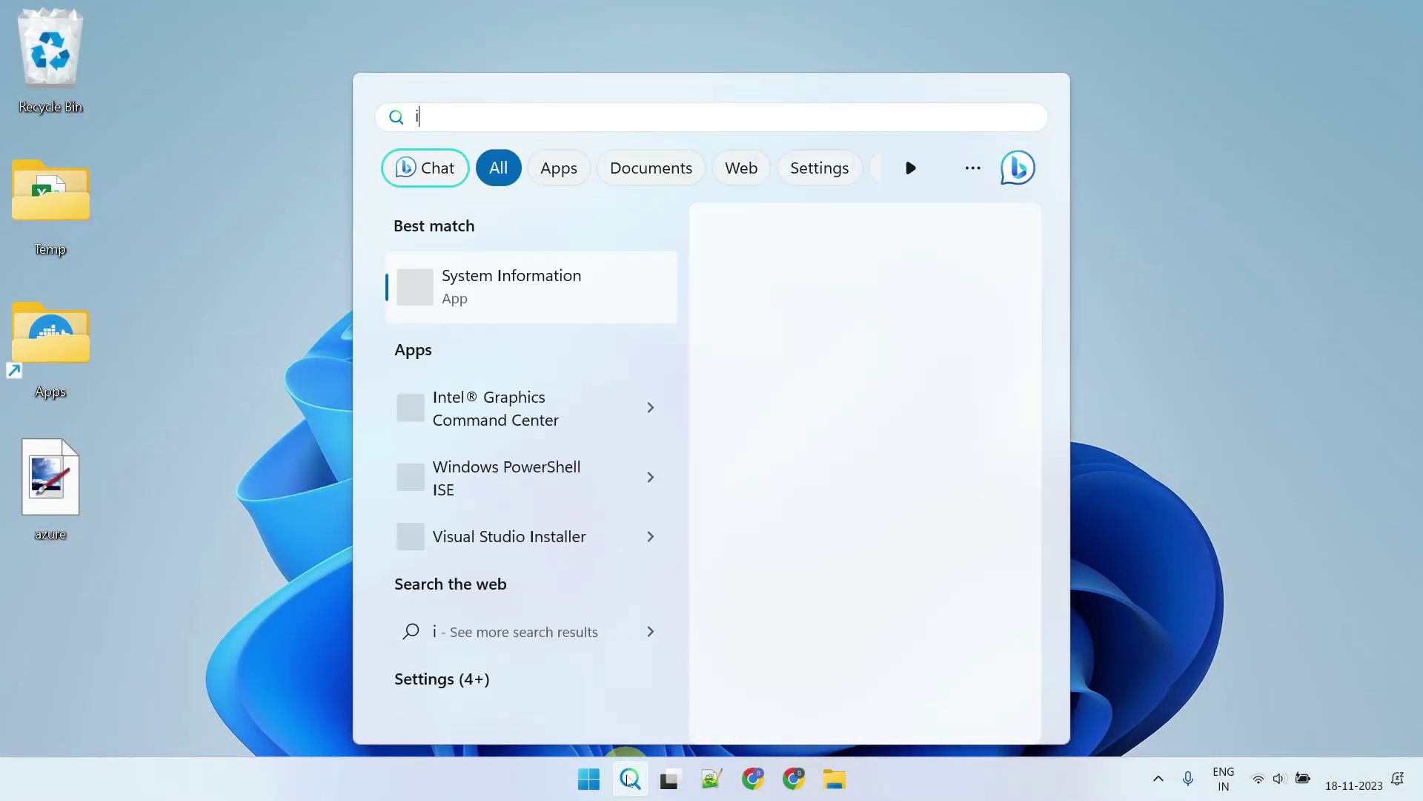
pyautogui.write('inkscape')
pyautogui.click(639, 285)
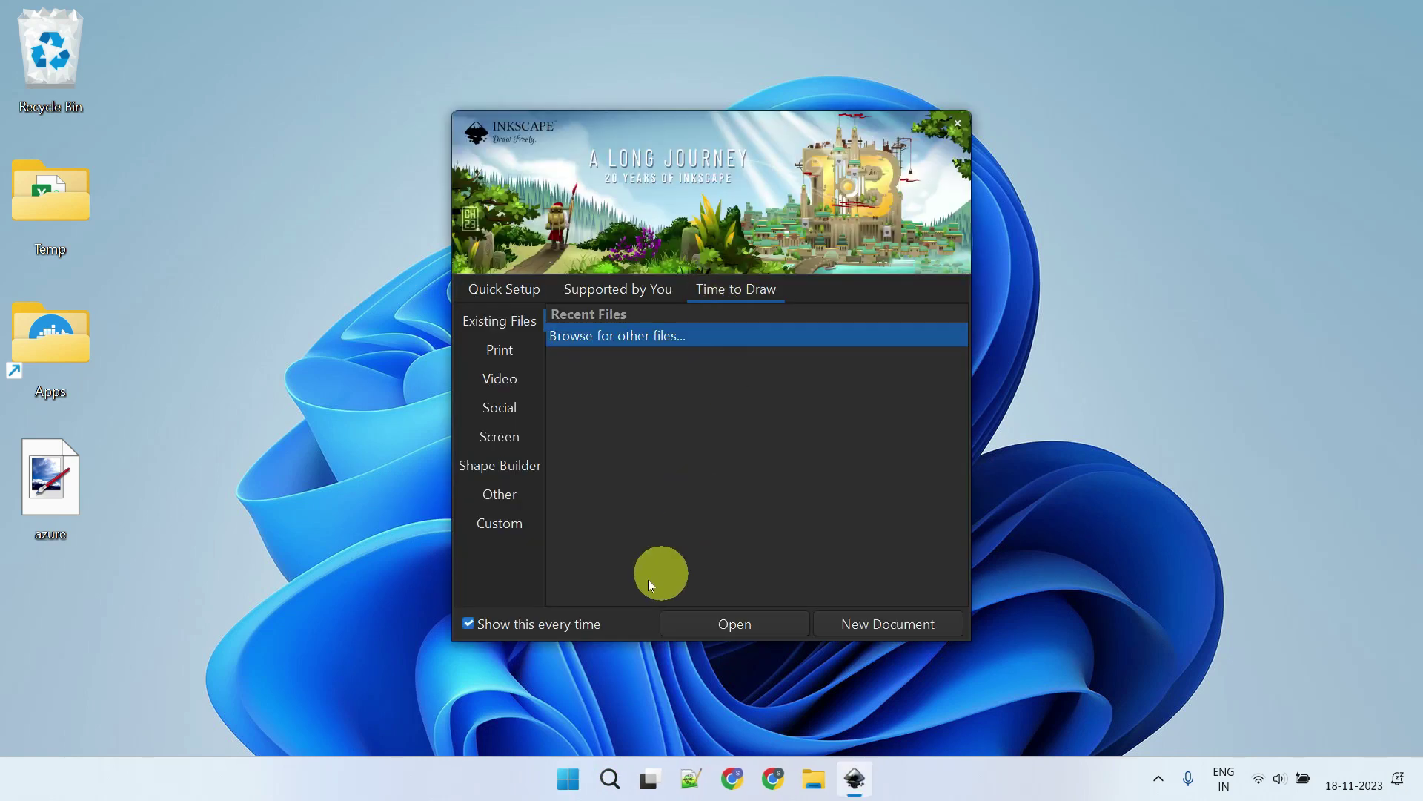
pyautogui.click(469, 624)
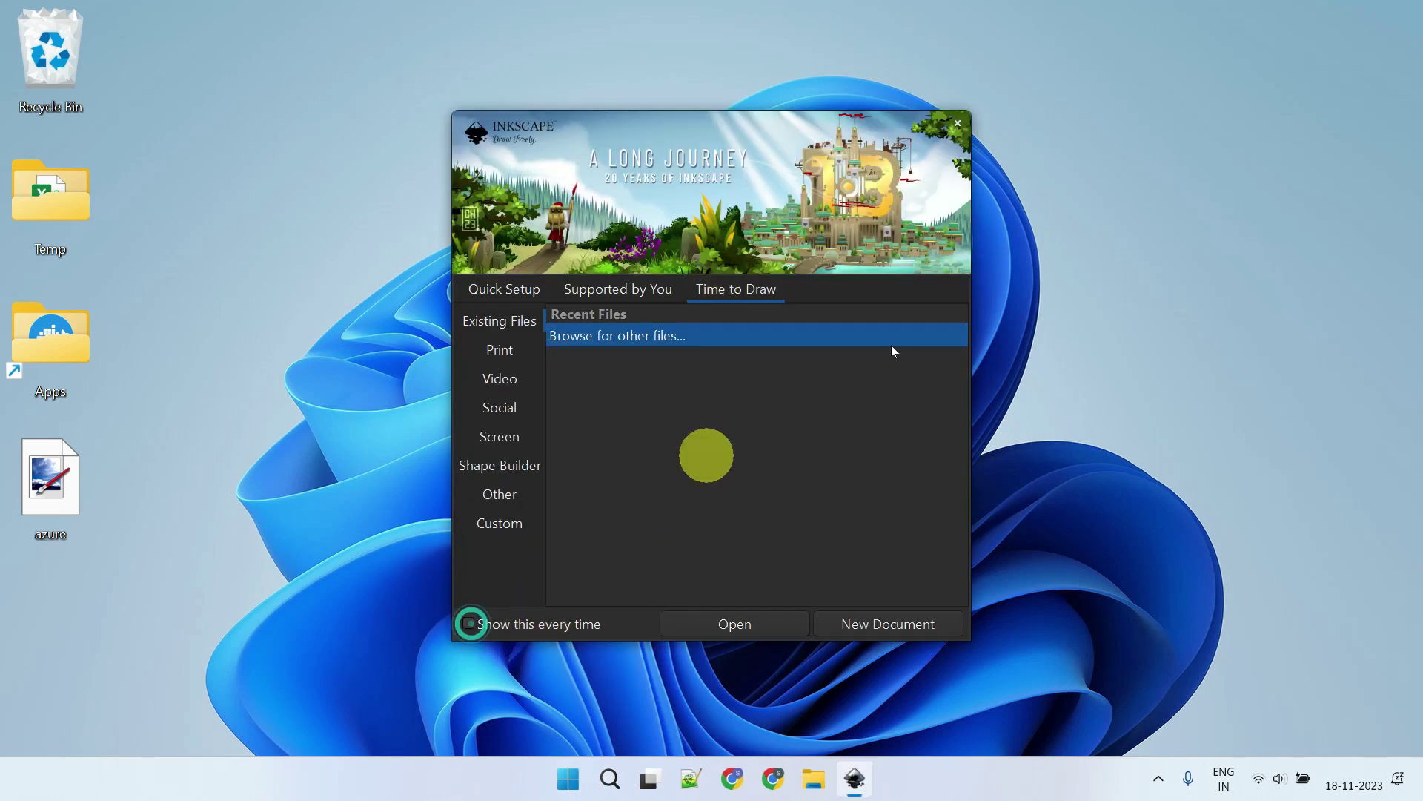
pyautogui.click(960, 124)
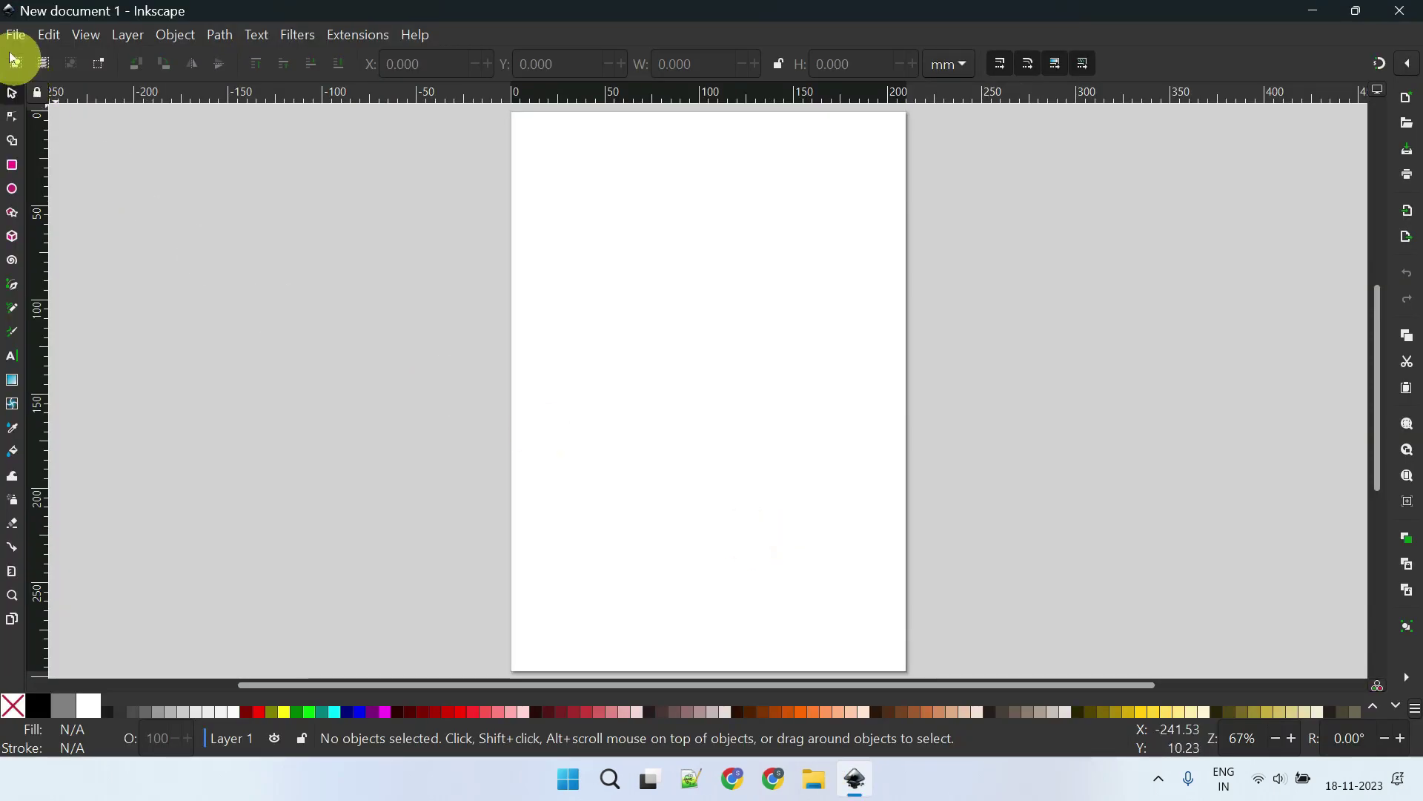
# Step: Open azure.svg from the Desktop in Inkscape
pyautogui.click(21, 35)
pyautogui.click(74, 108)
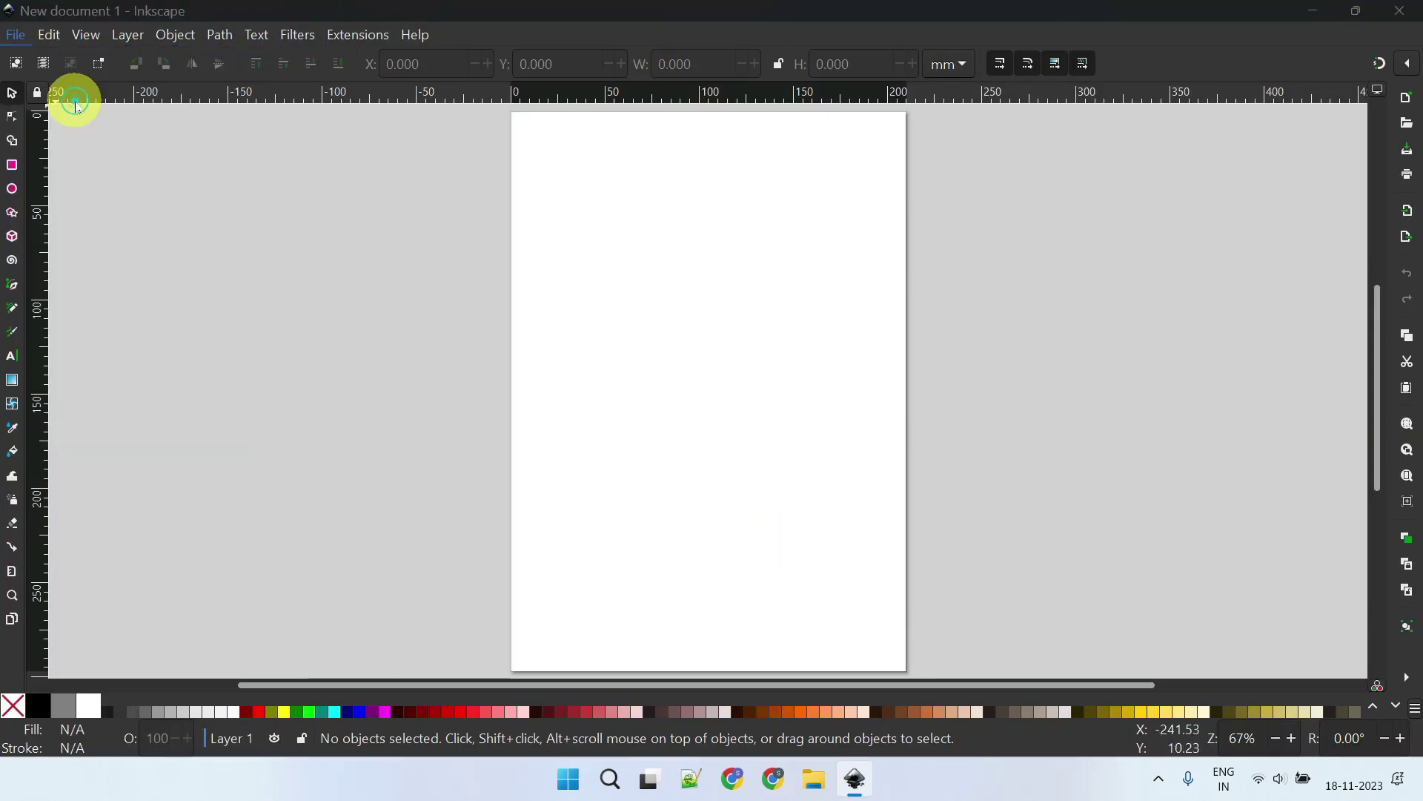
pyautogui.doubleClick(410, 137)
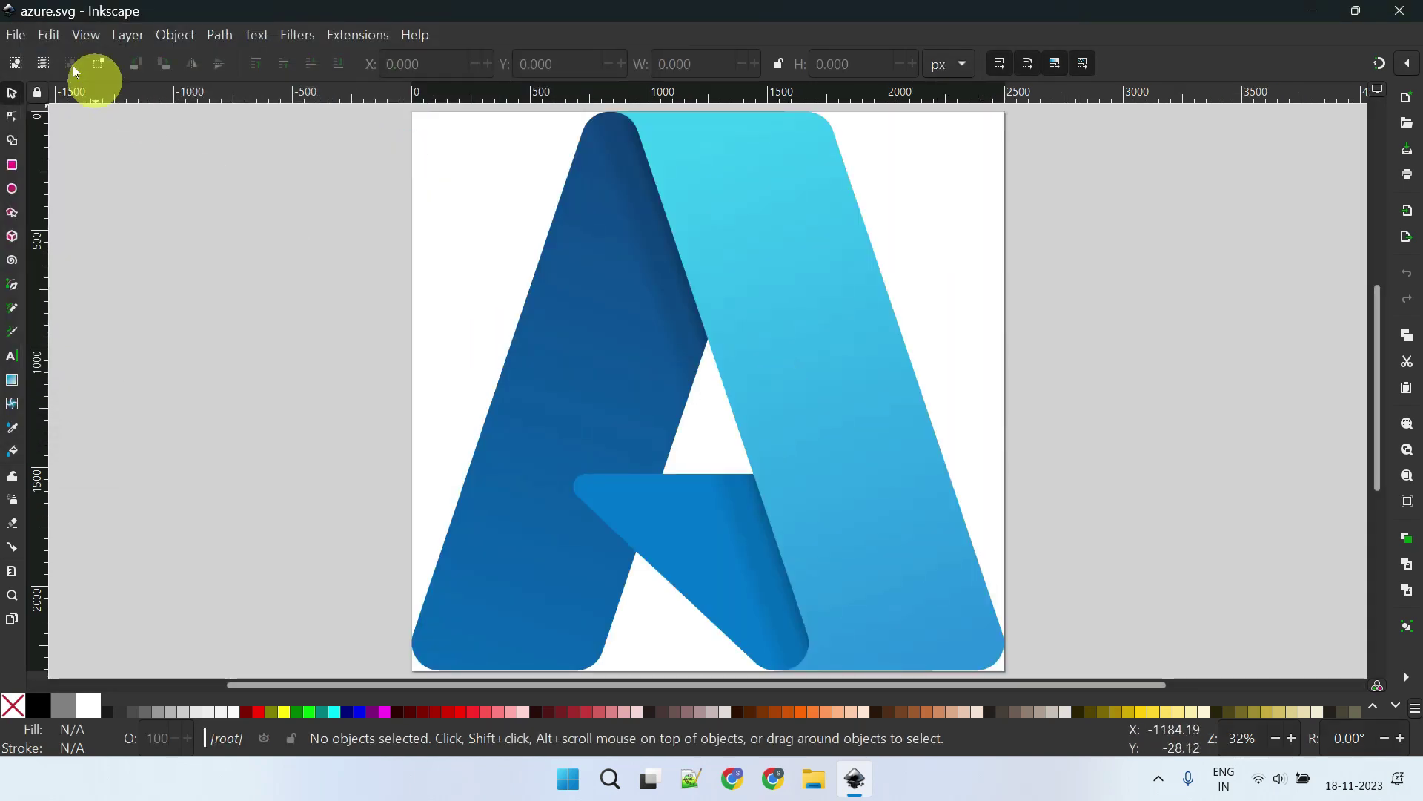
pyautogui.click(15, 35)
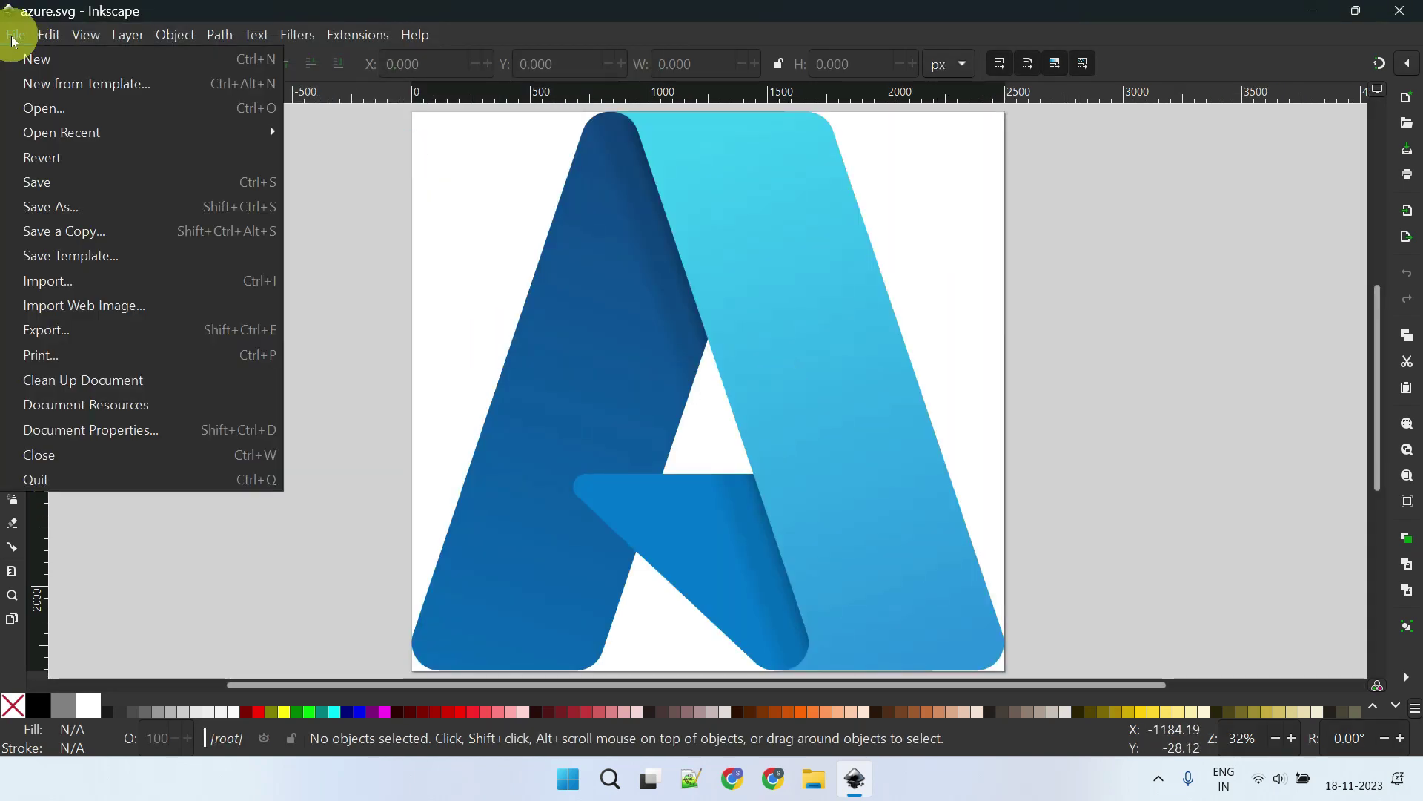
pyautogui.click(126, 330)
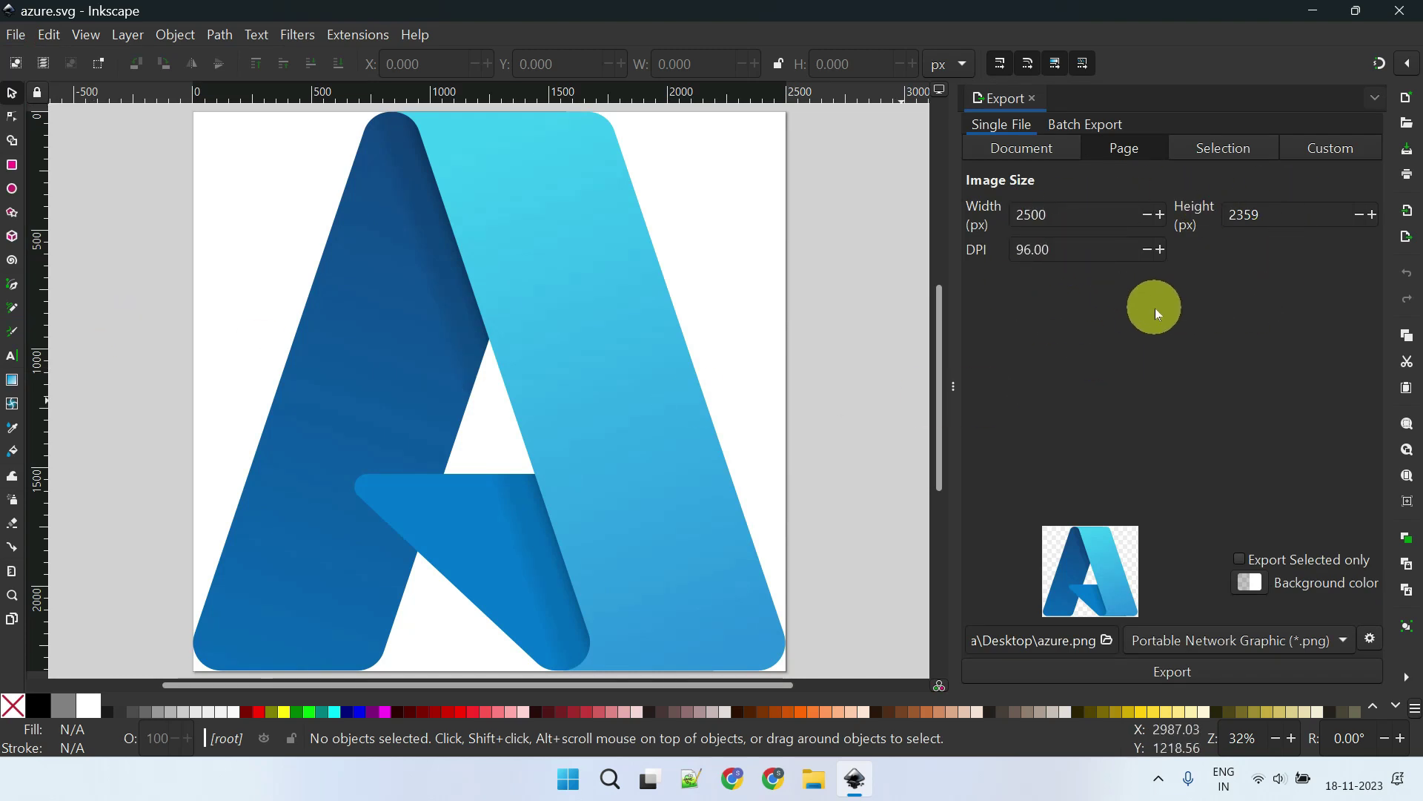
# Step: Export the drawing as a PNG named azure-png2 to the Desktop
pyautogui.click(1107, 642)
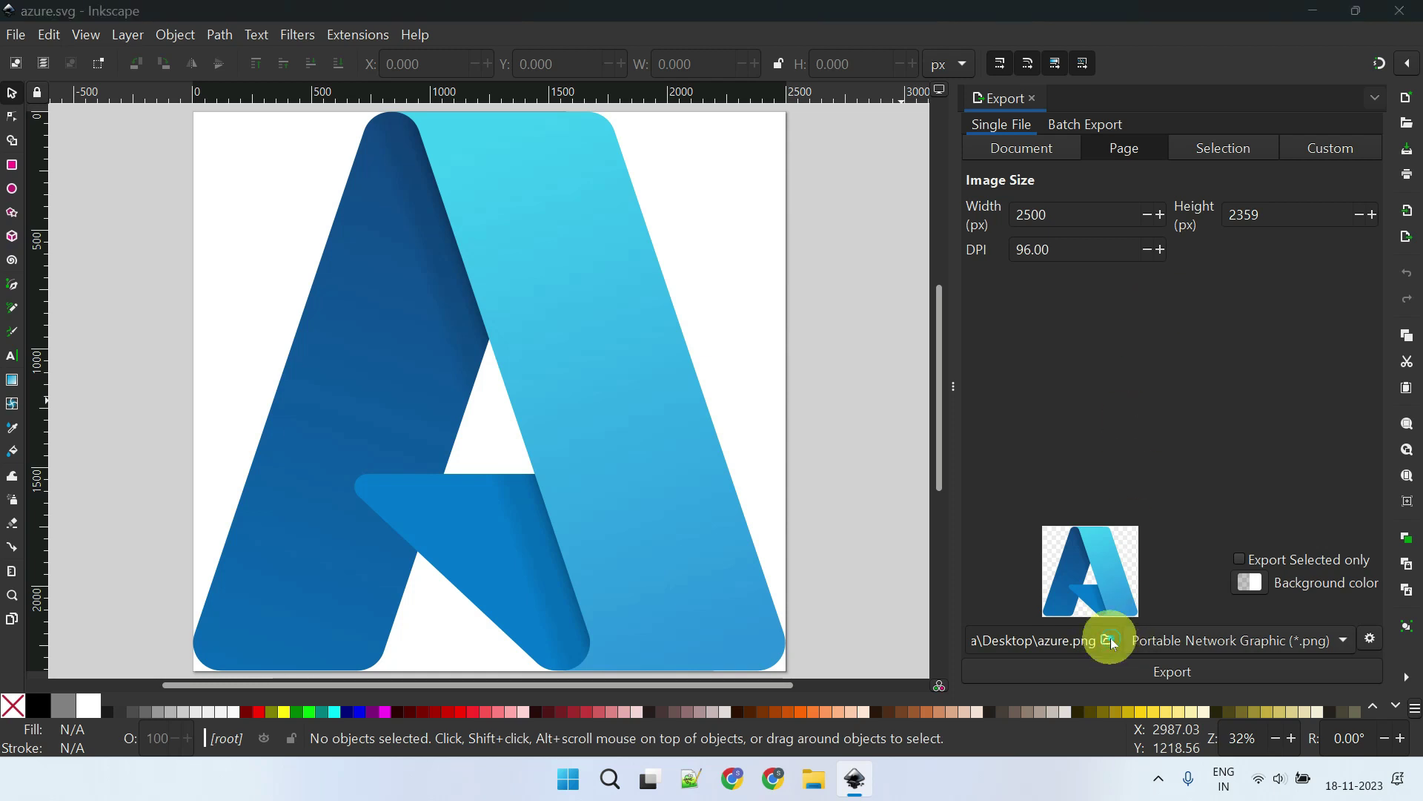
pyautogui.click(389, 383)
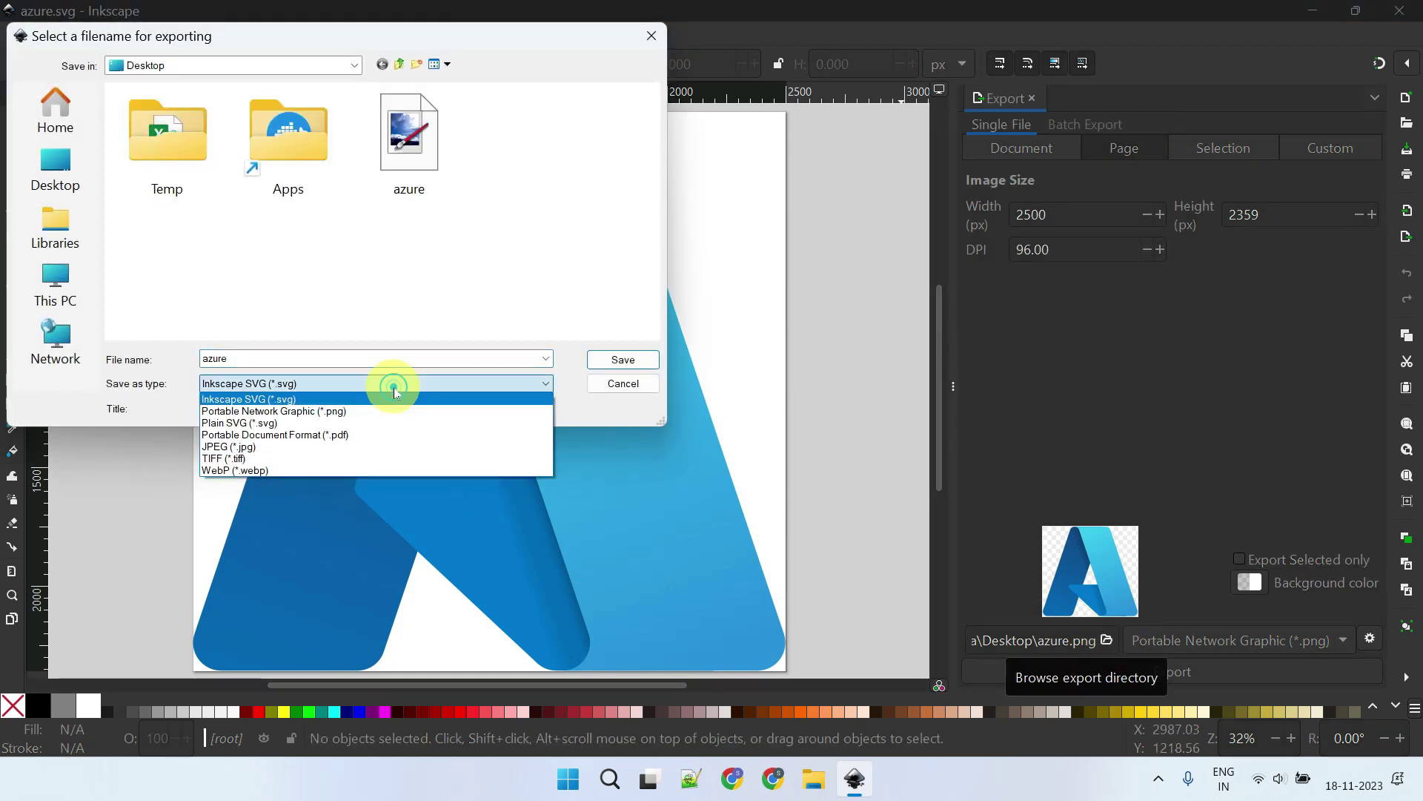
pyautogui.click(338, 414)
pyautogui.click(302, 360)
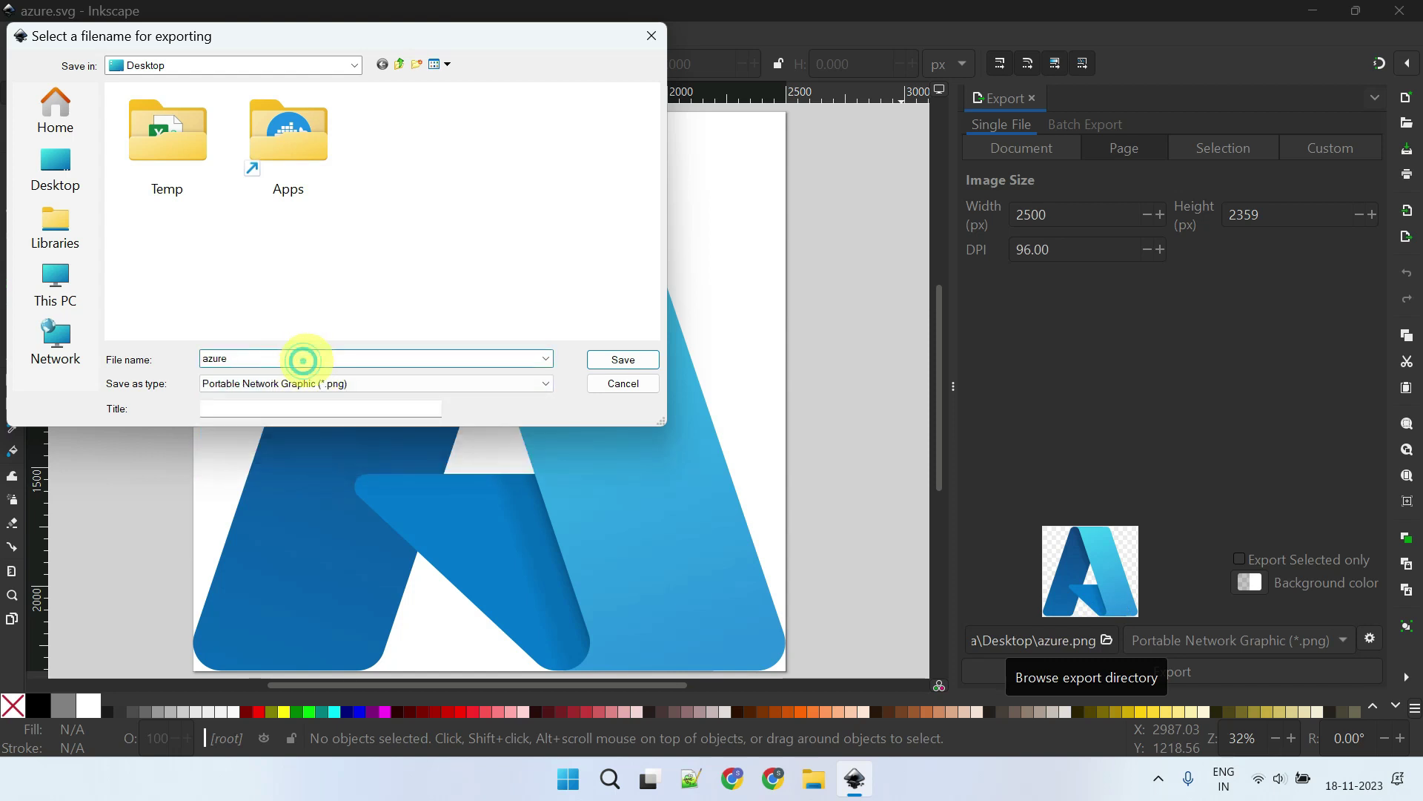
pyautogui.click(642, 362)
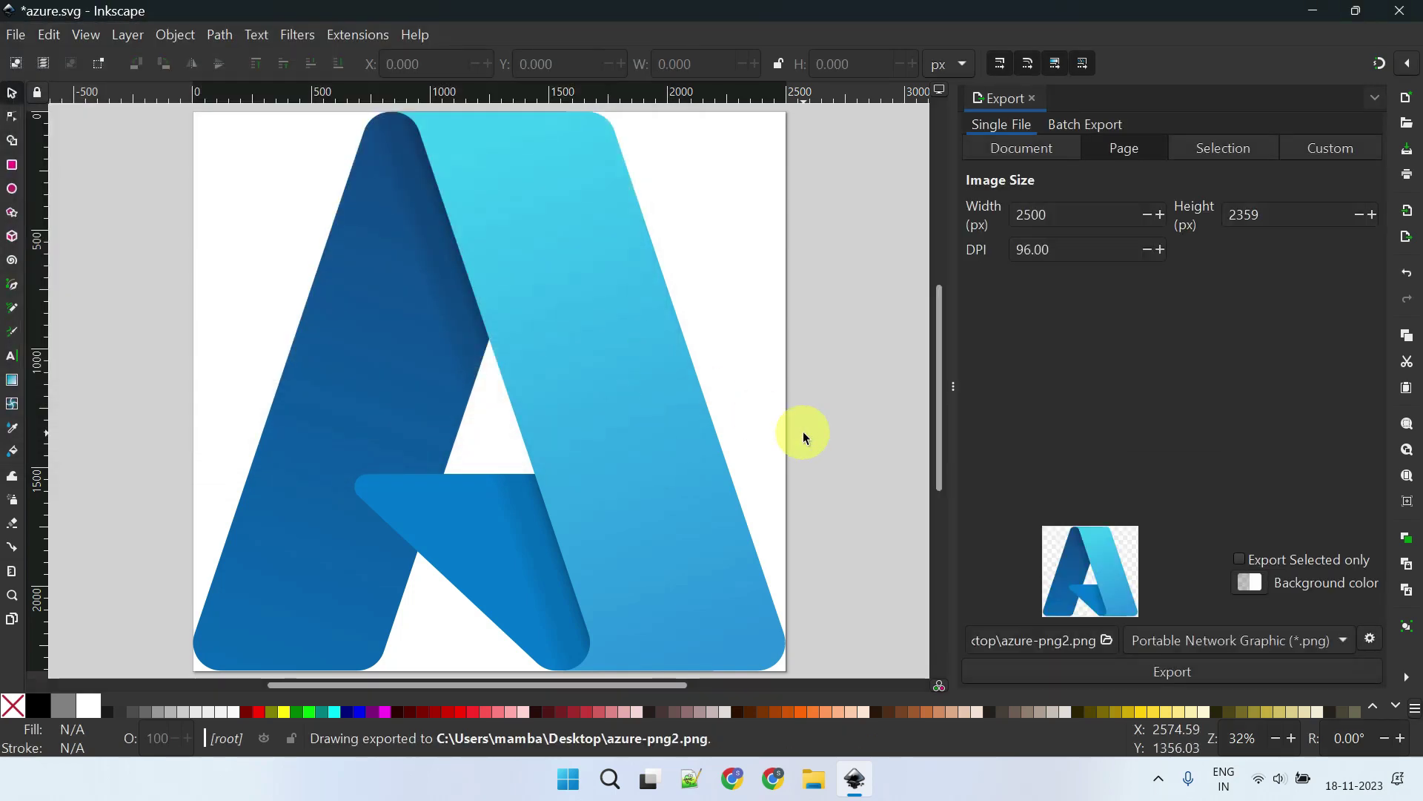
pyautogui.press('super+d')
# Step: Open azure-png2.png from the desktop in Photos to check the exported 2500 × 2359 Azure logo
pyautogui.doubleClick(67, 602)
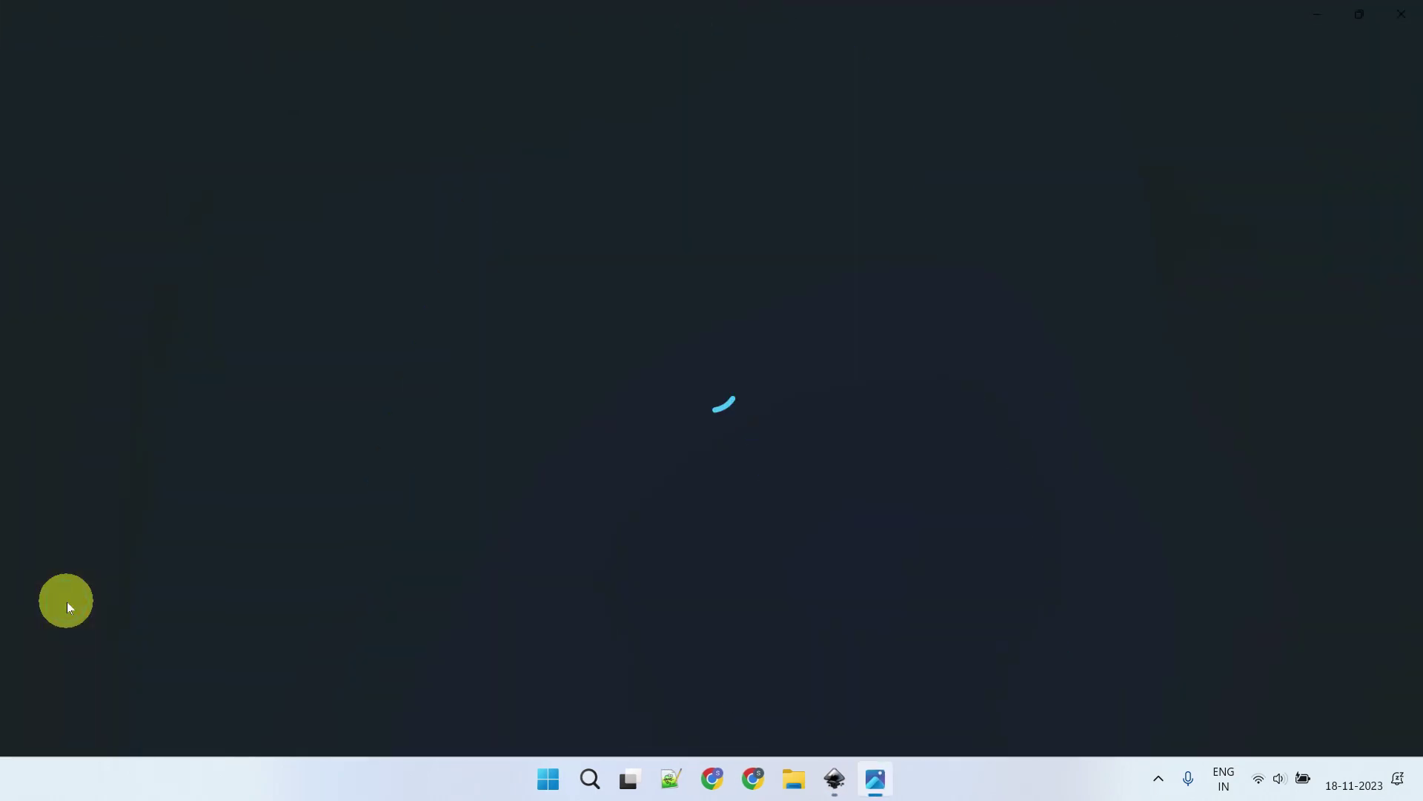